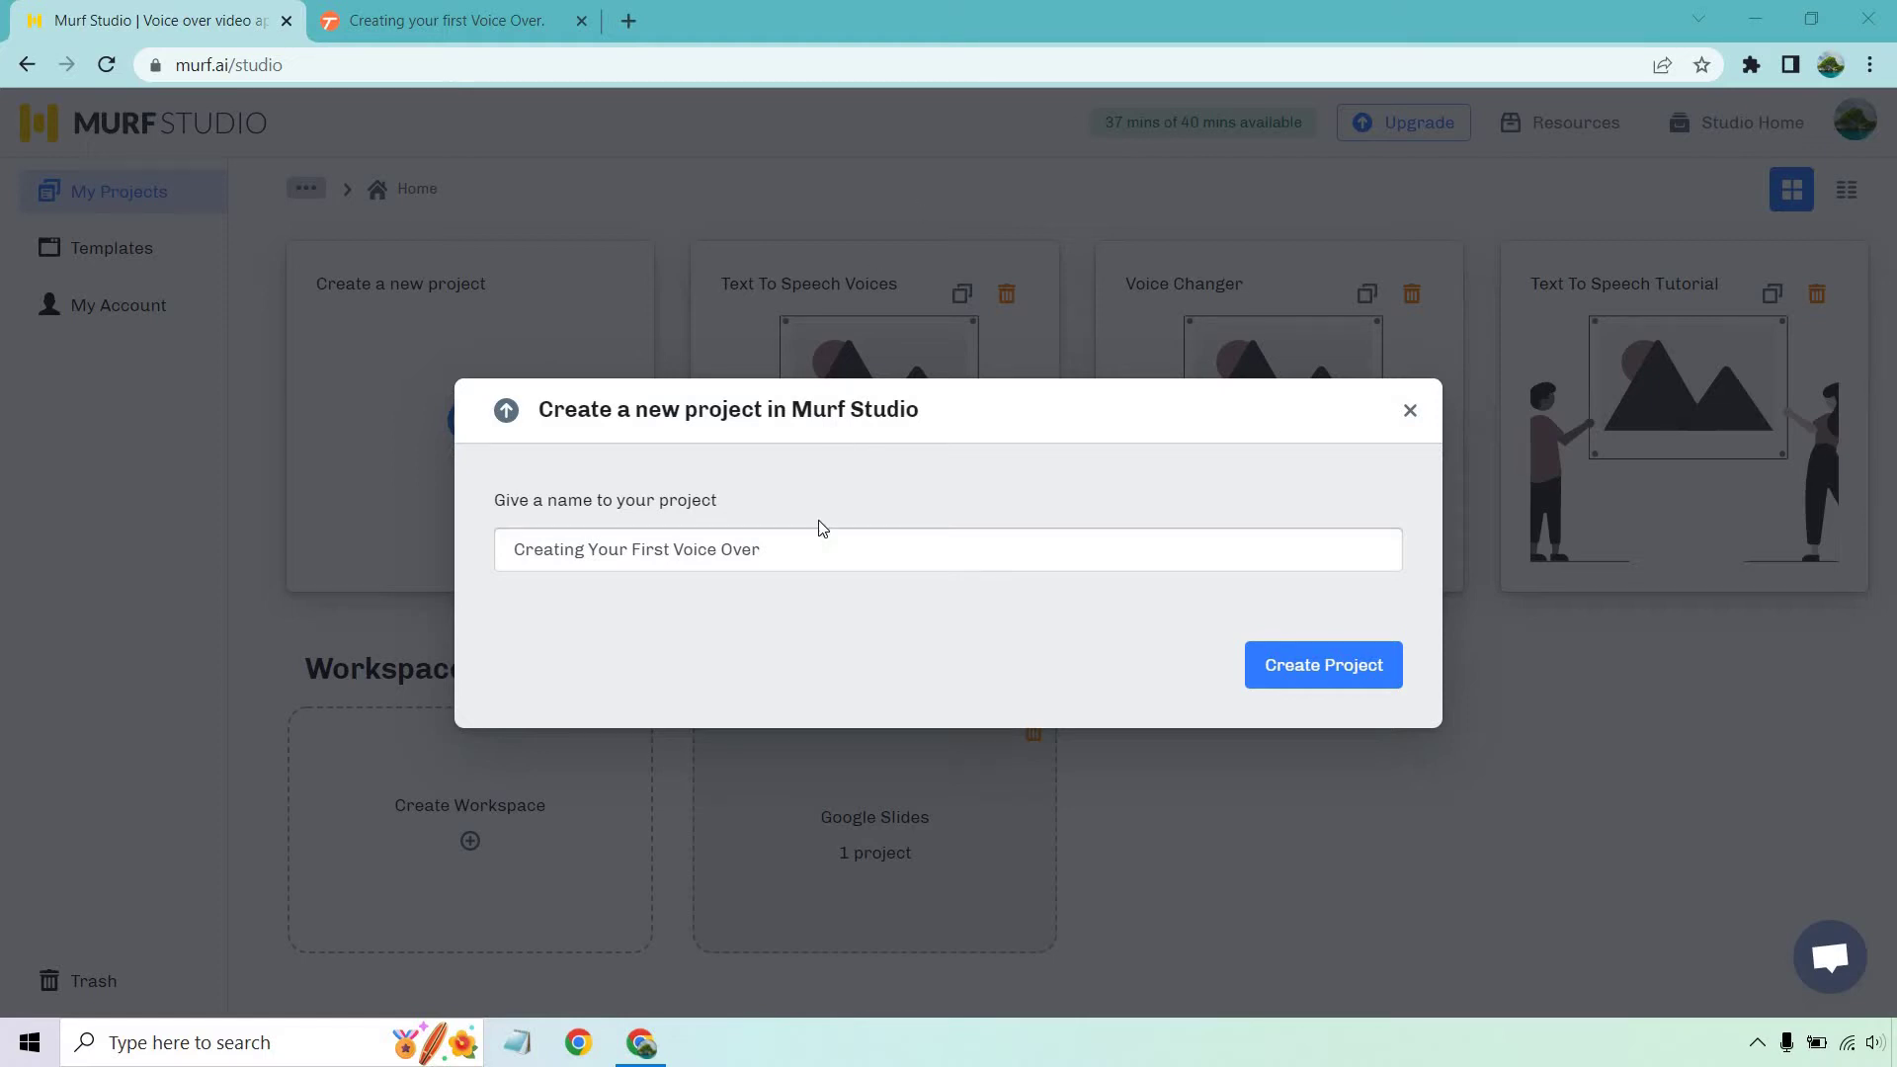
- Create the 'Creating Your First Voice Over' project and bring up the Tango 'Creating your first Voice Over.' guide
click(1315, 658)
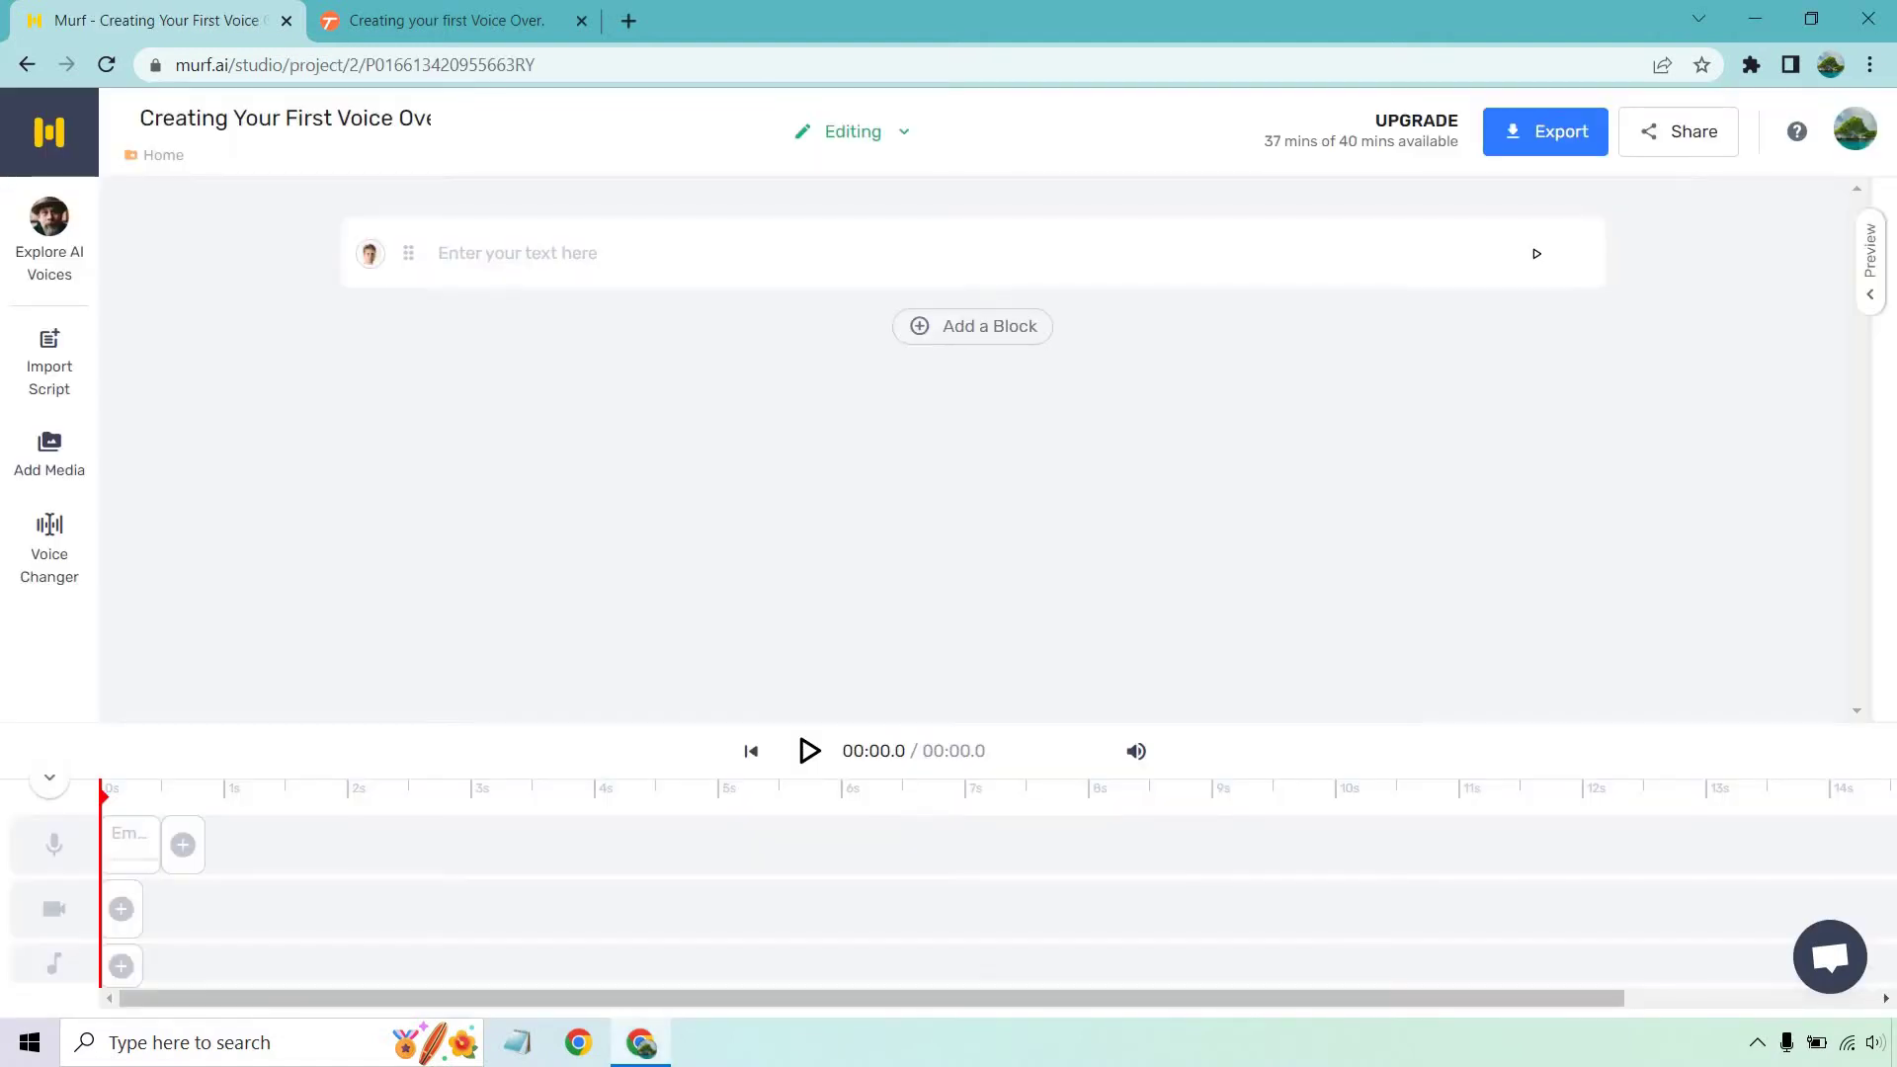
click(457, 21)
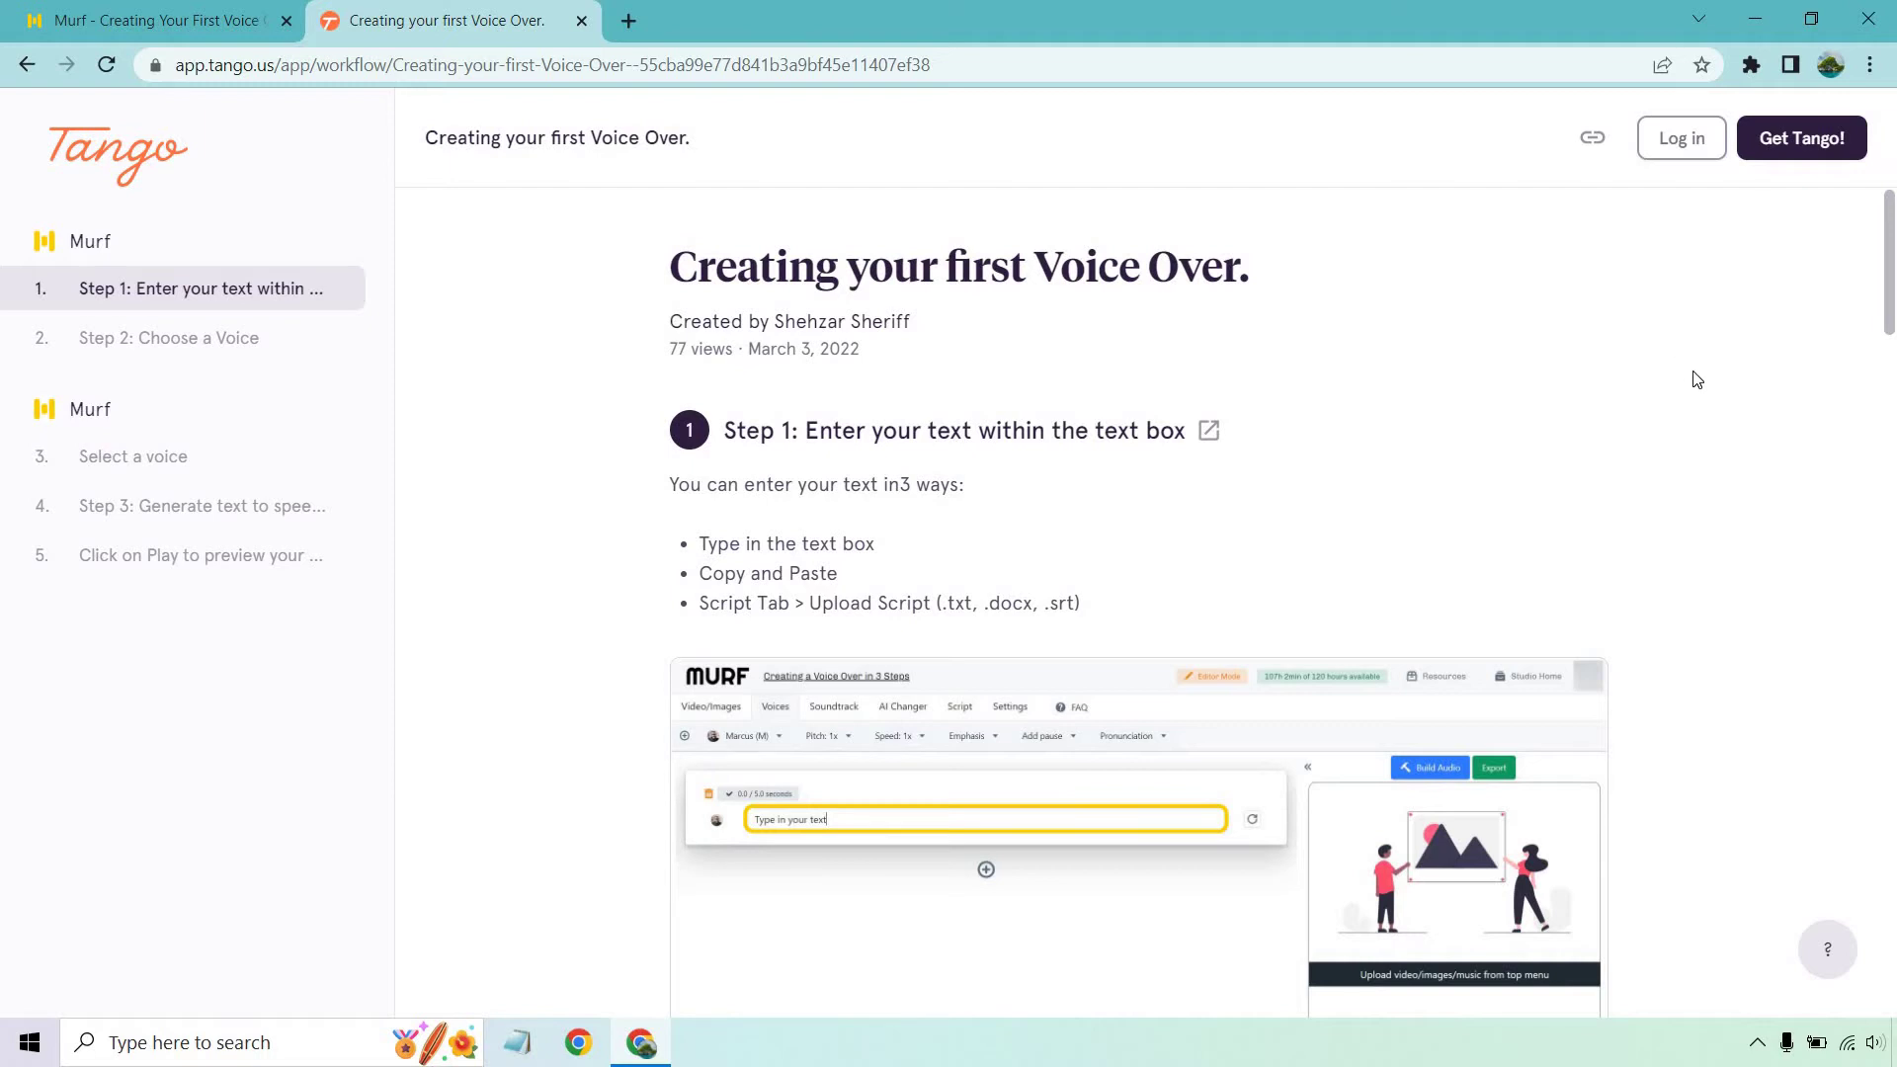
scroll(1706, 385, down, 1)
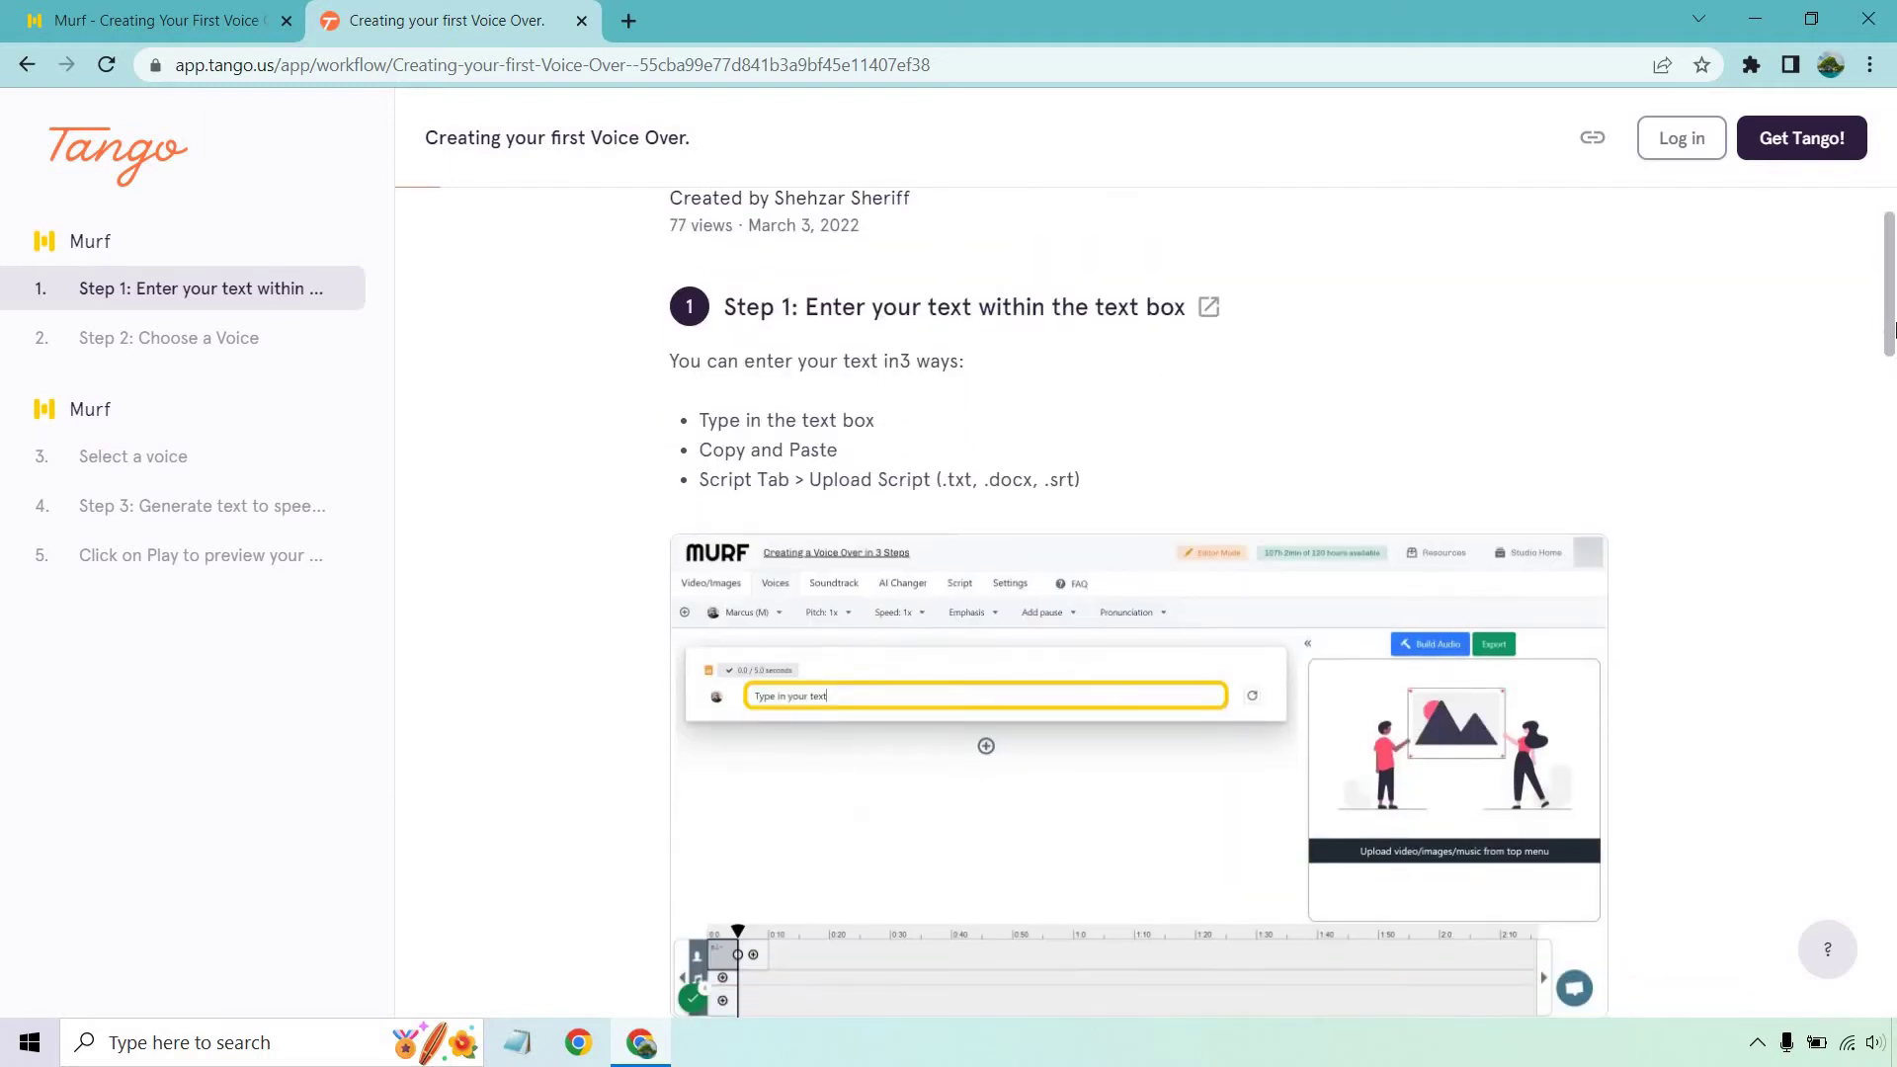
scroll(1890, 323, down, 1)
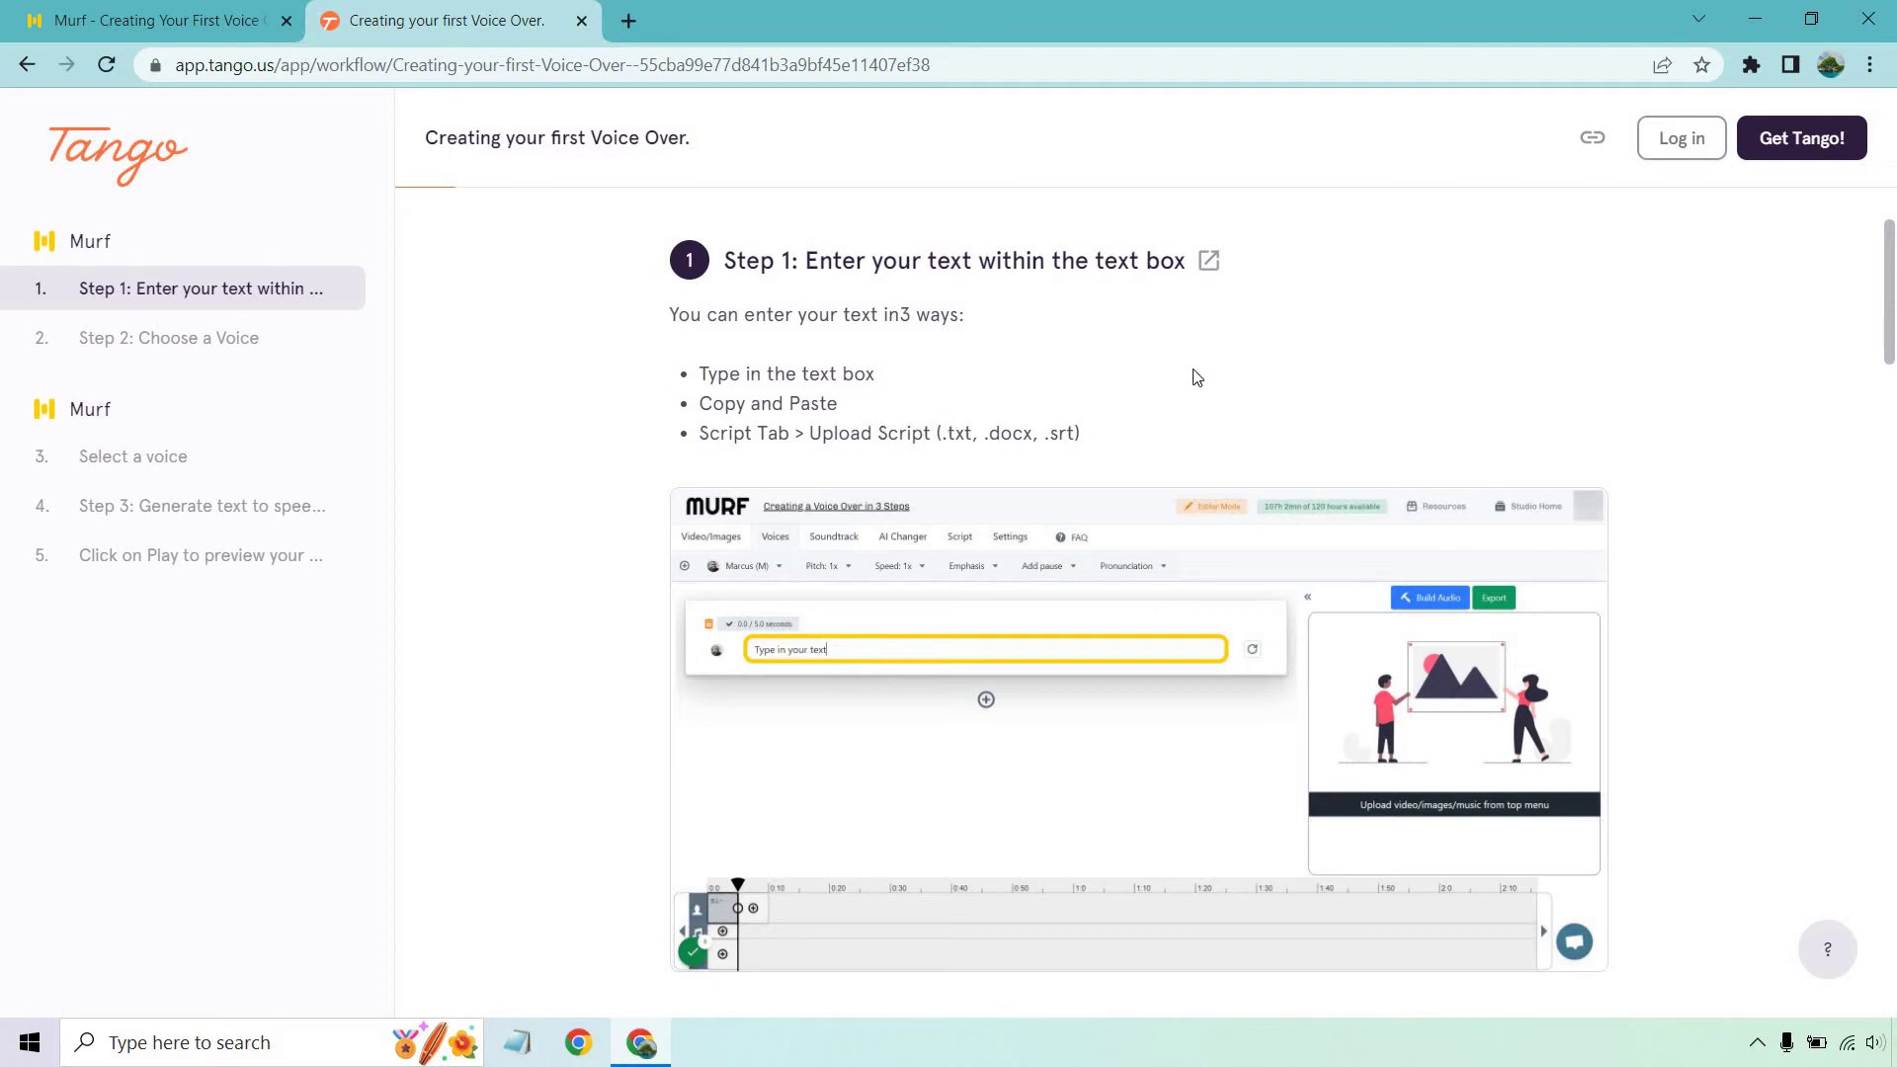
- Paste the introductory sentence thanking viewers into the first text block, checking Tango Step 2
click(119, 14)
click(655, 244)
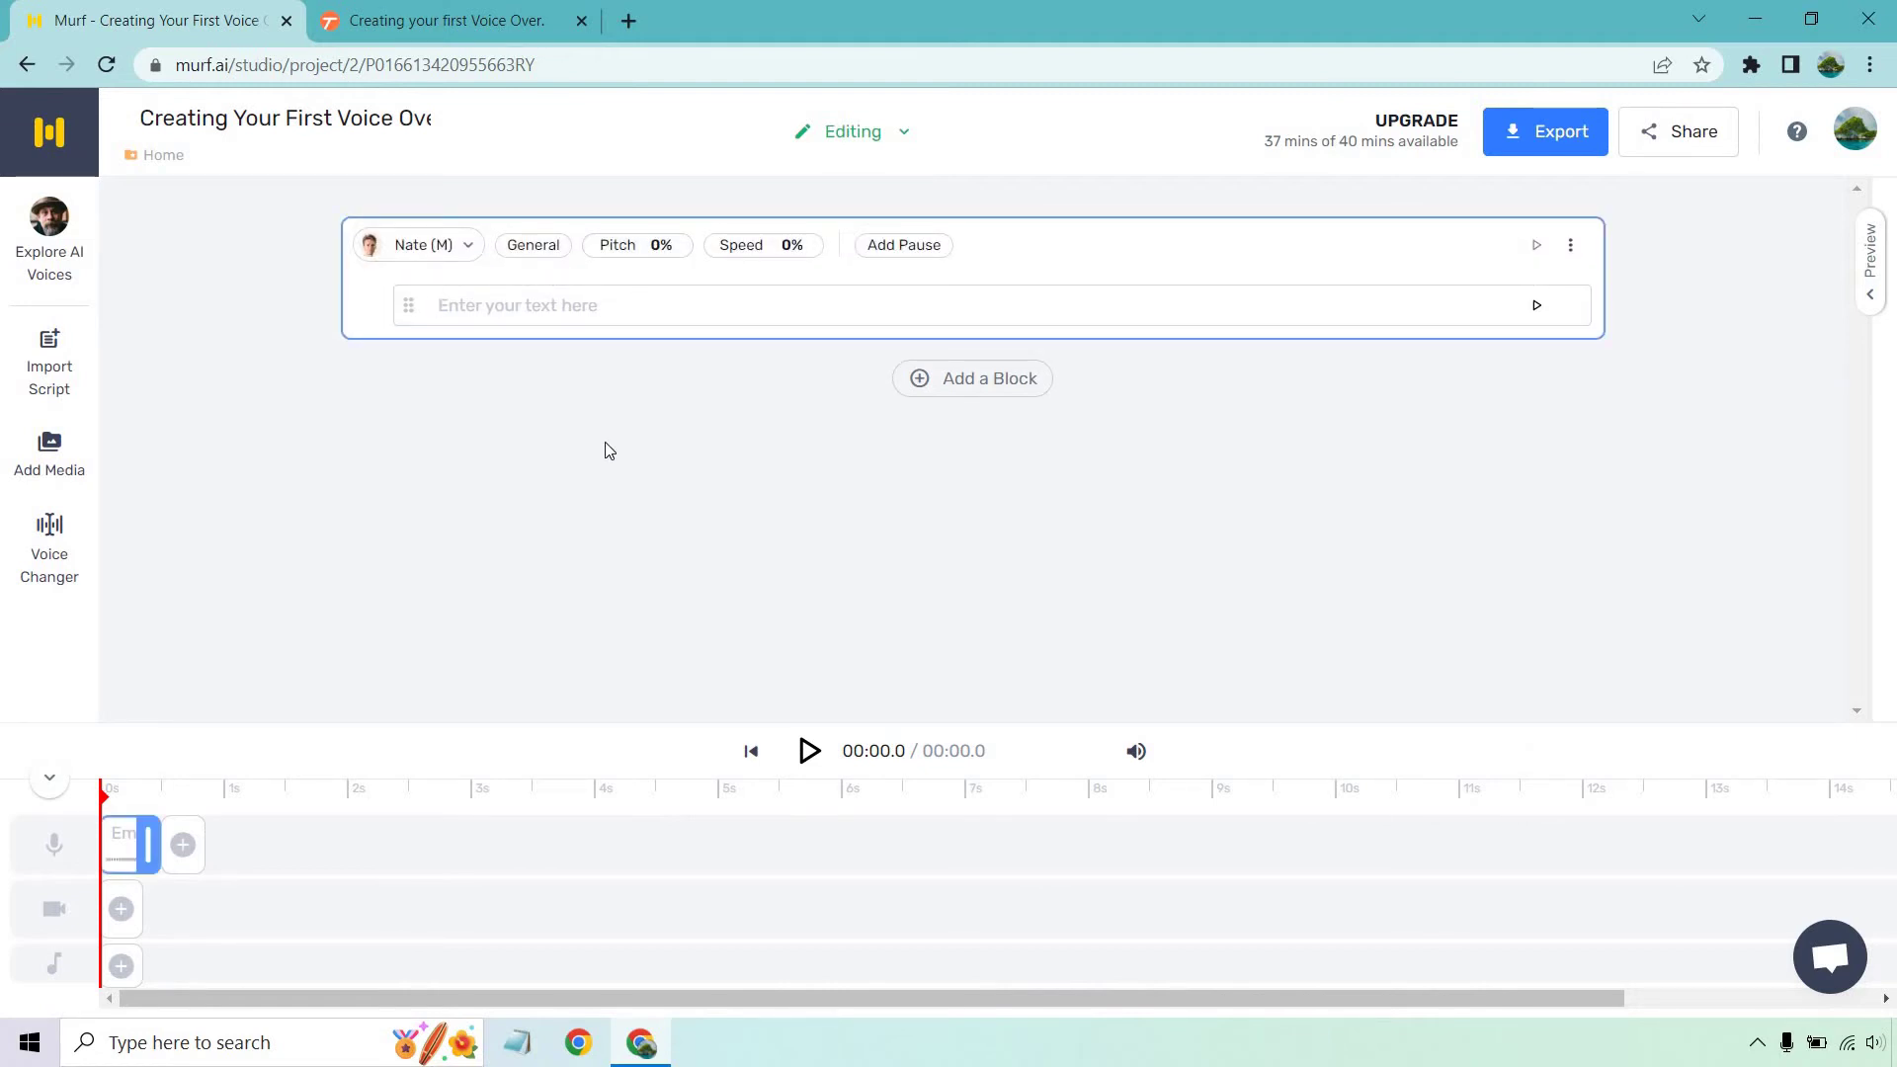
text(Hey my name is James, and thank you for watching this tutorial about how to create your first voice over with Murf.)
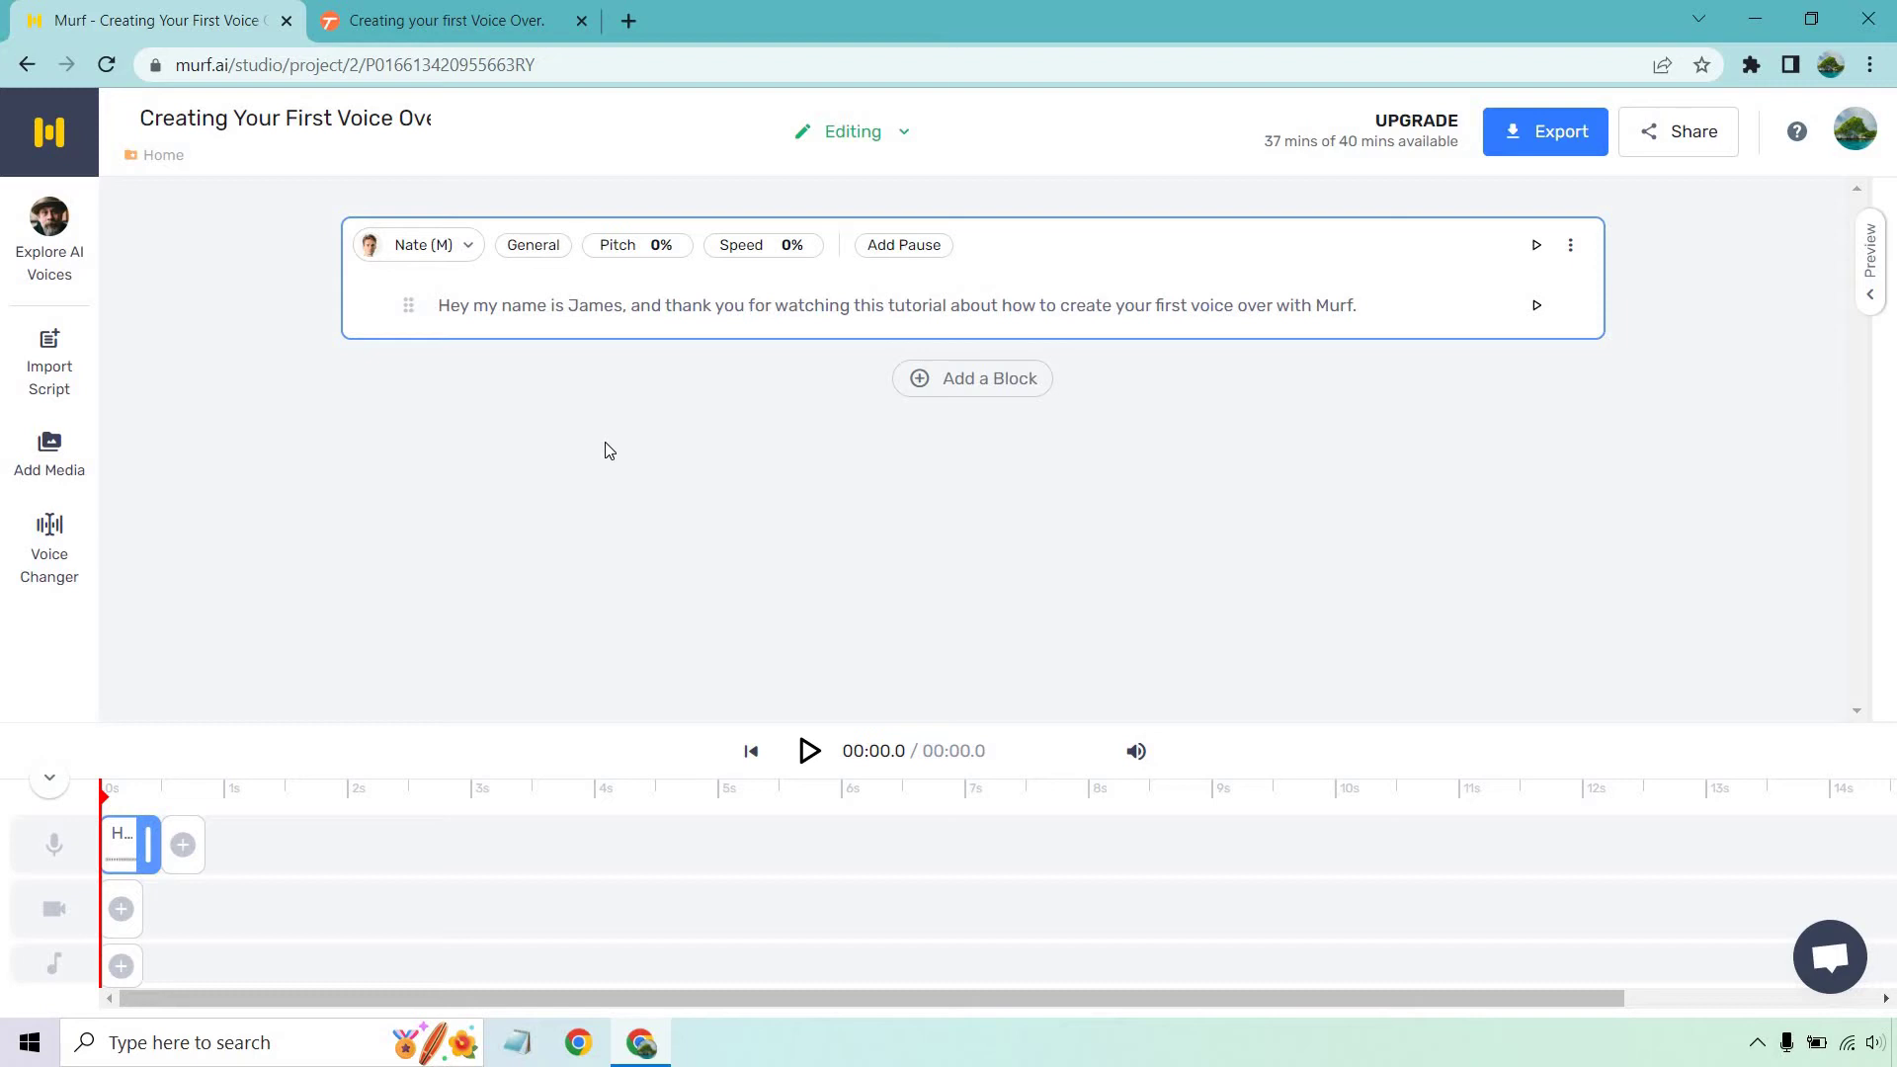
click(445, 20)
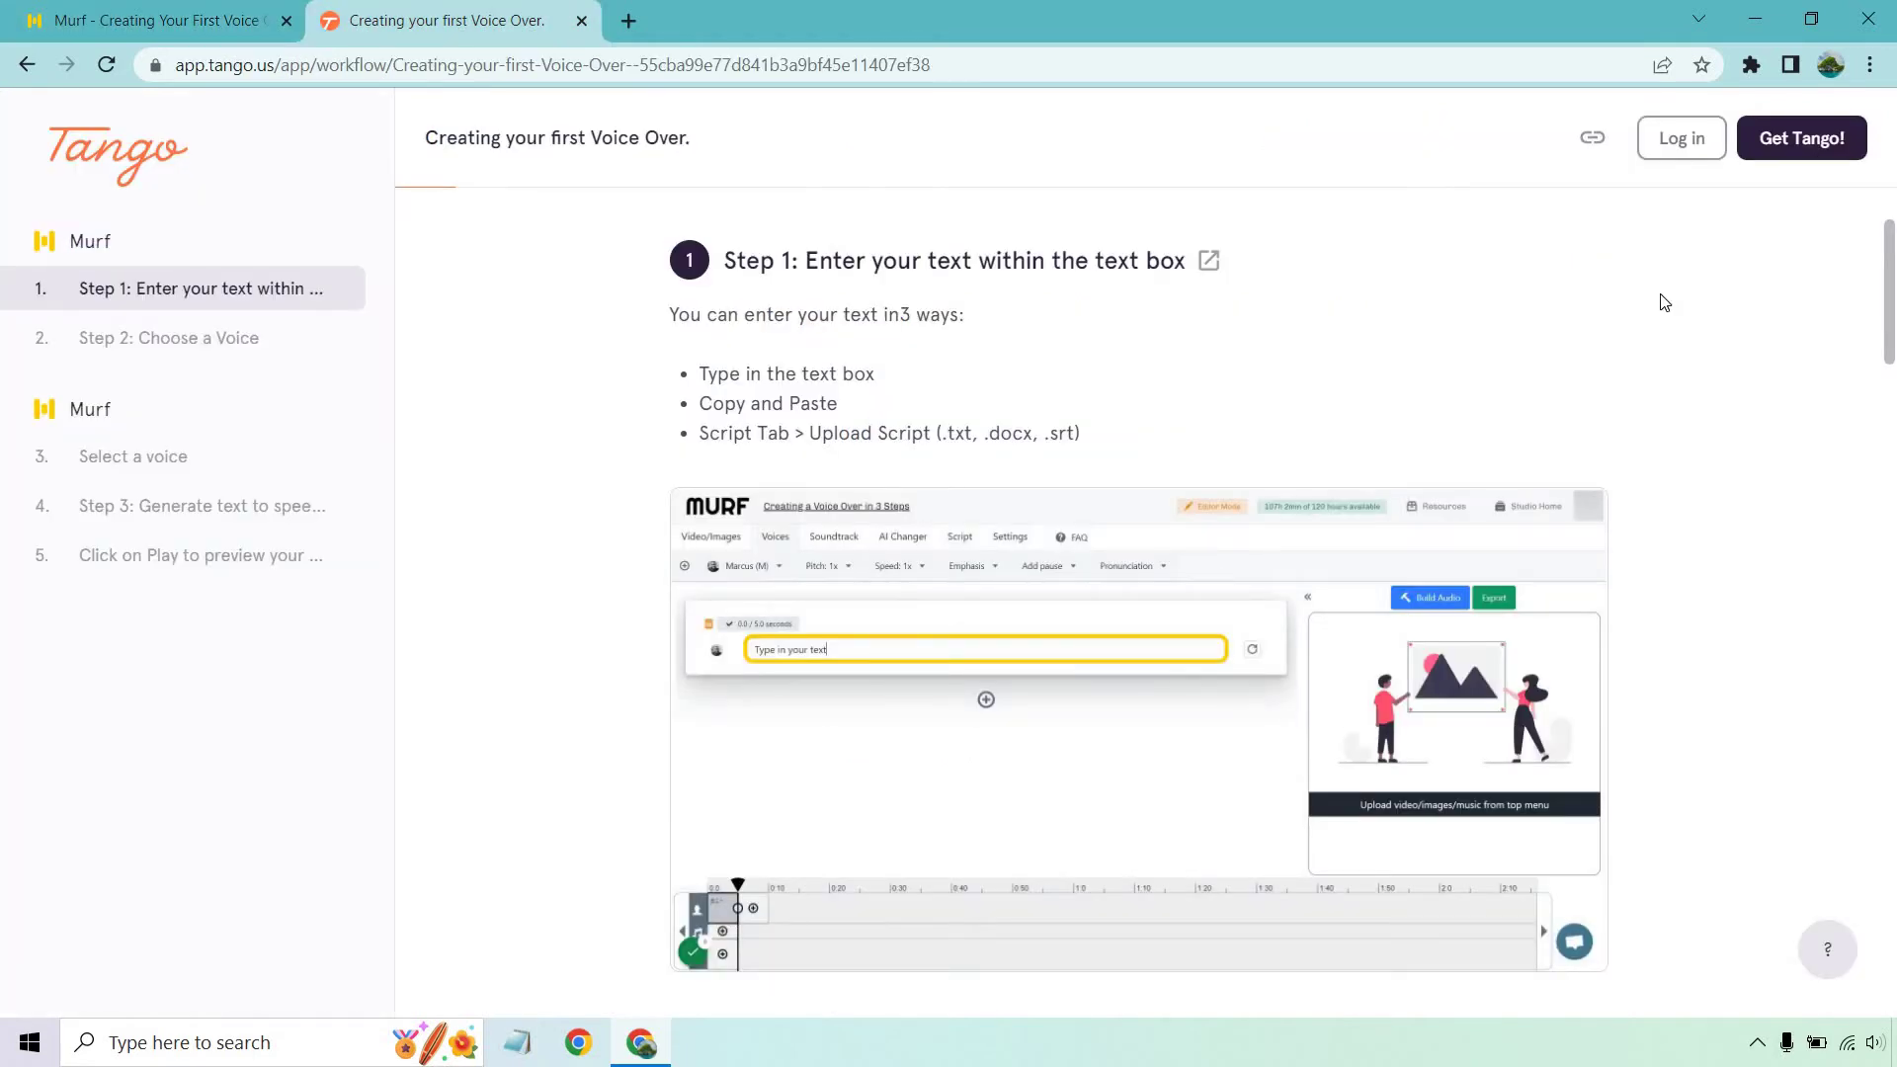
scroll(1664, 302, down, 10)
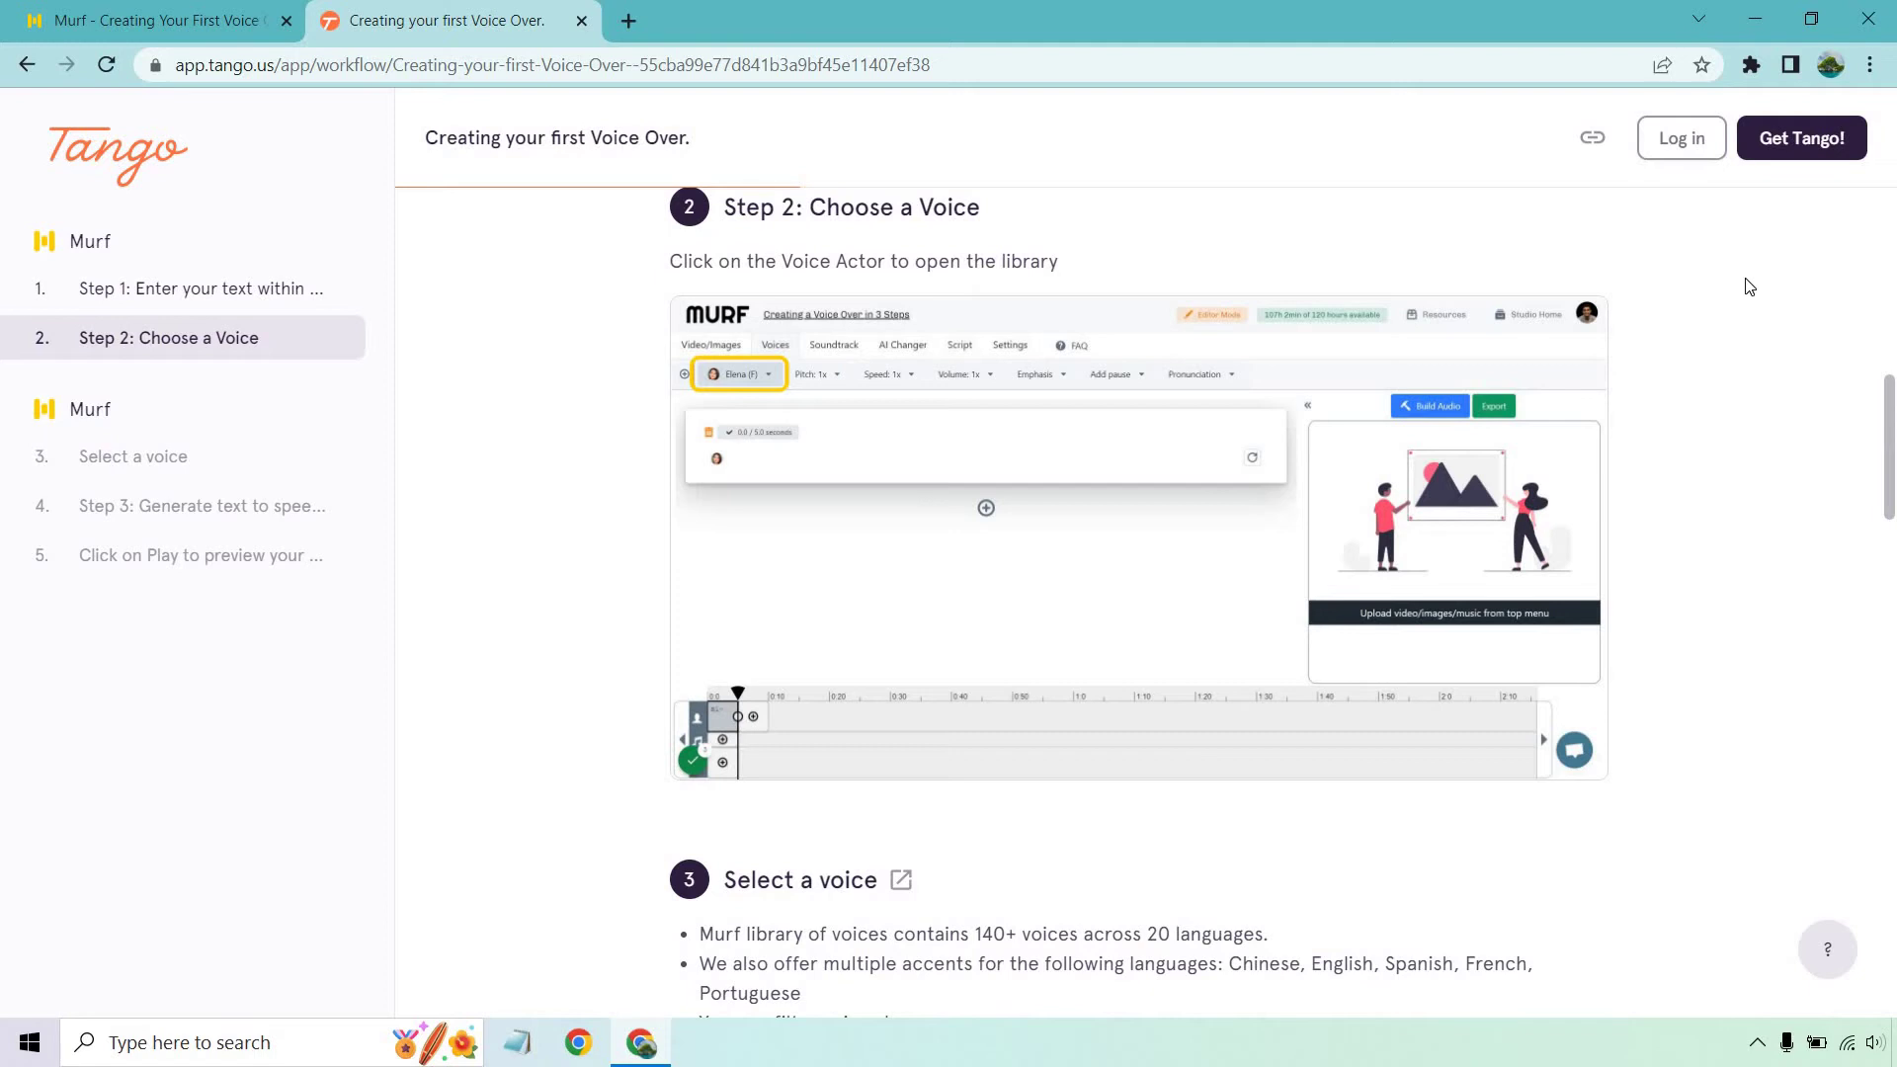
click(188, 16)
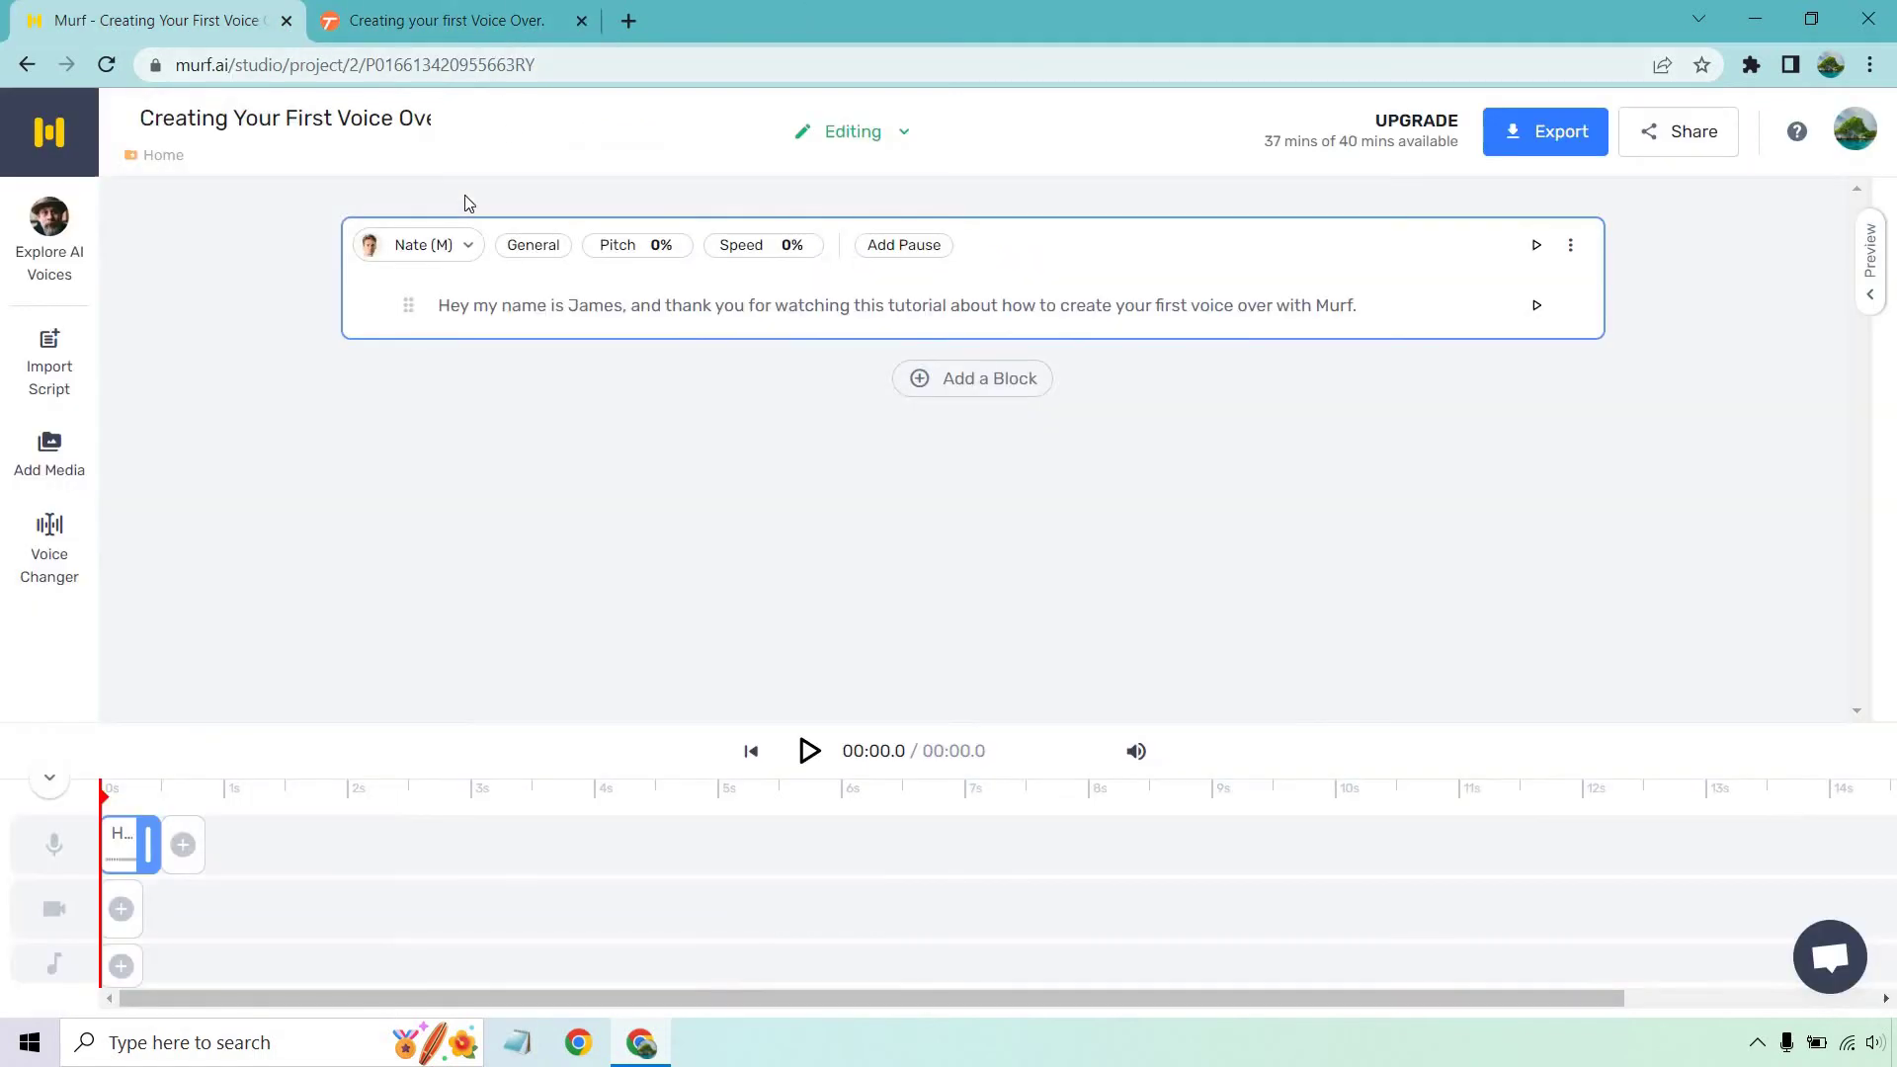
- Open the block's English (US) voice picker and preview the Natalie (F) and Marcus (M) voices
click(413, 247)
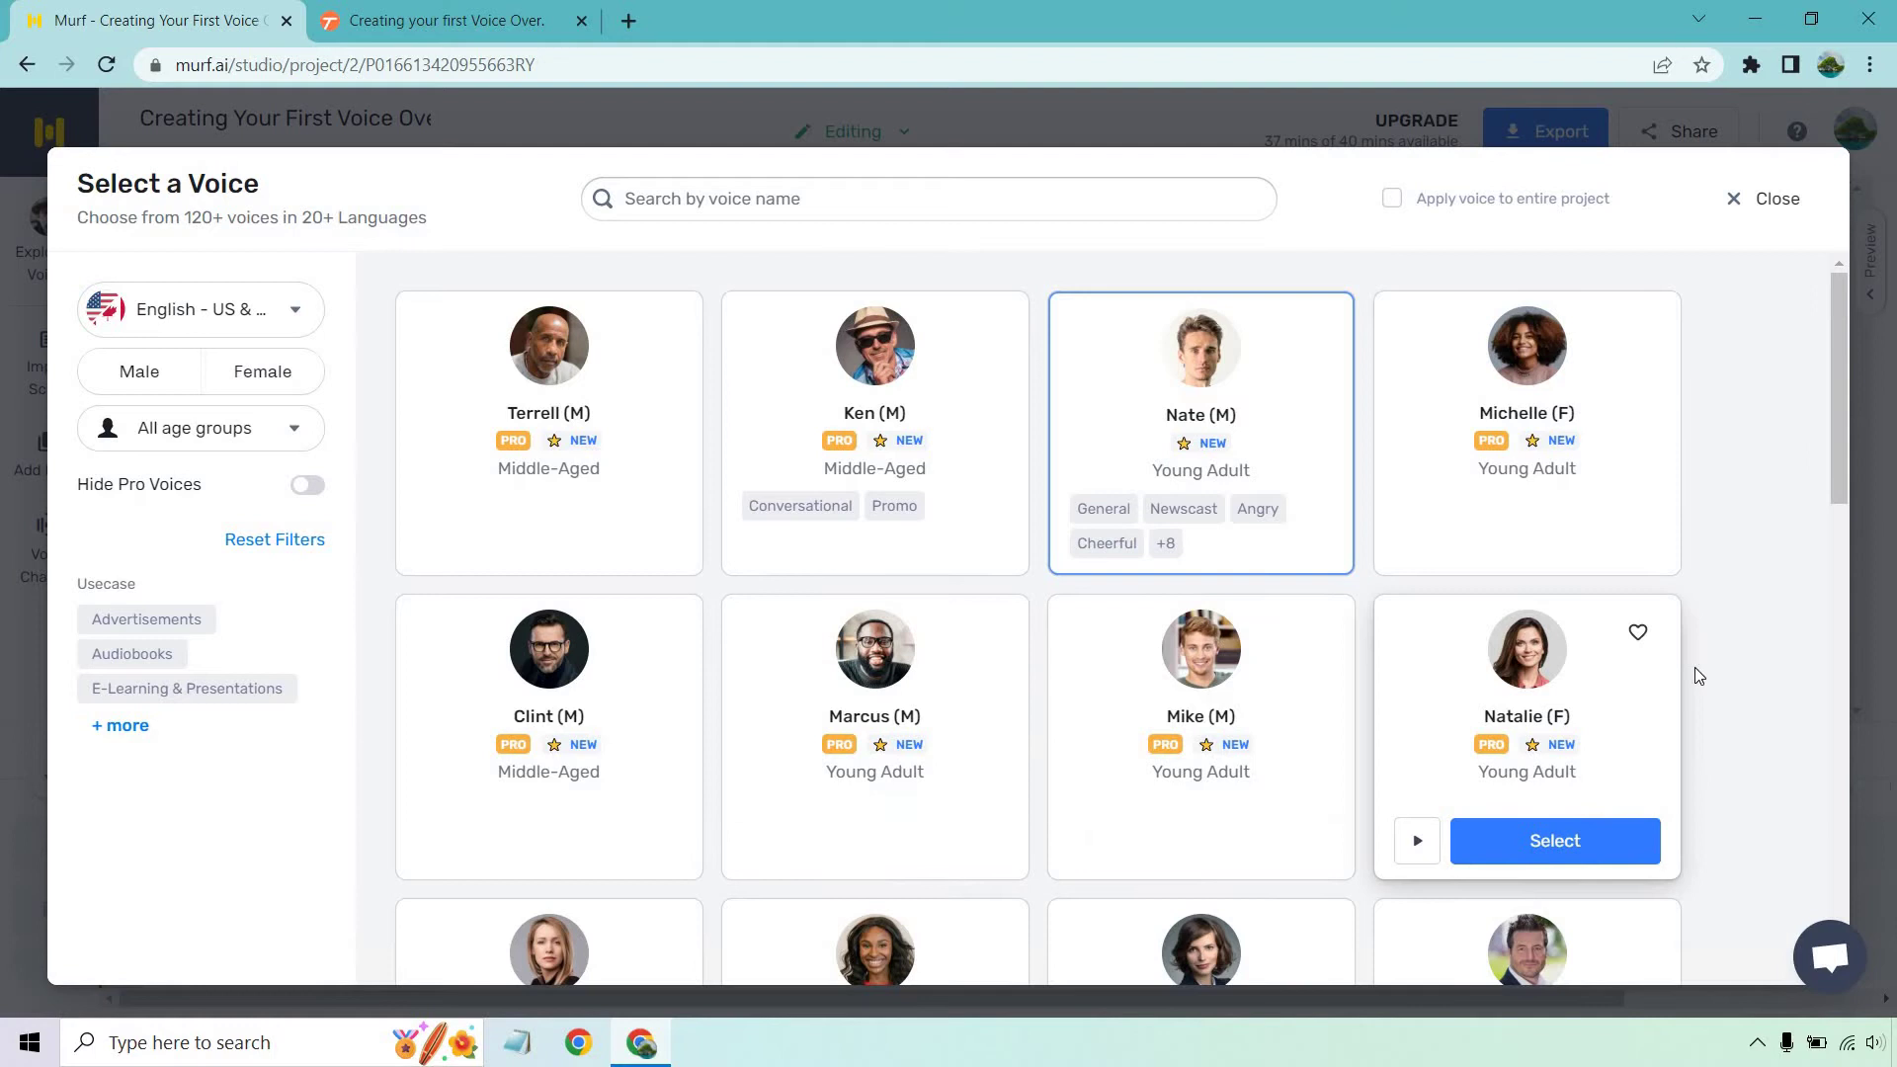
click(1422, 844)
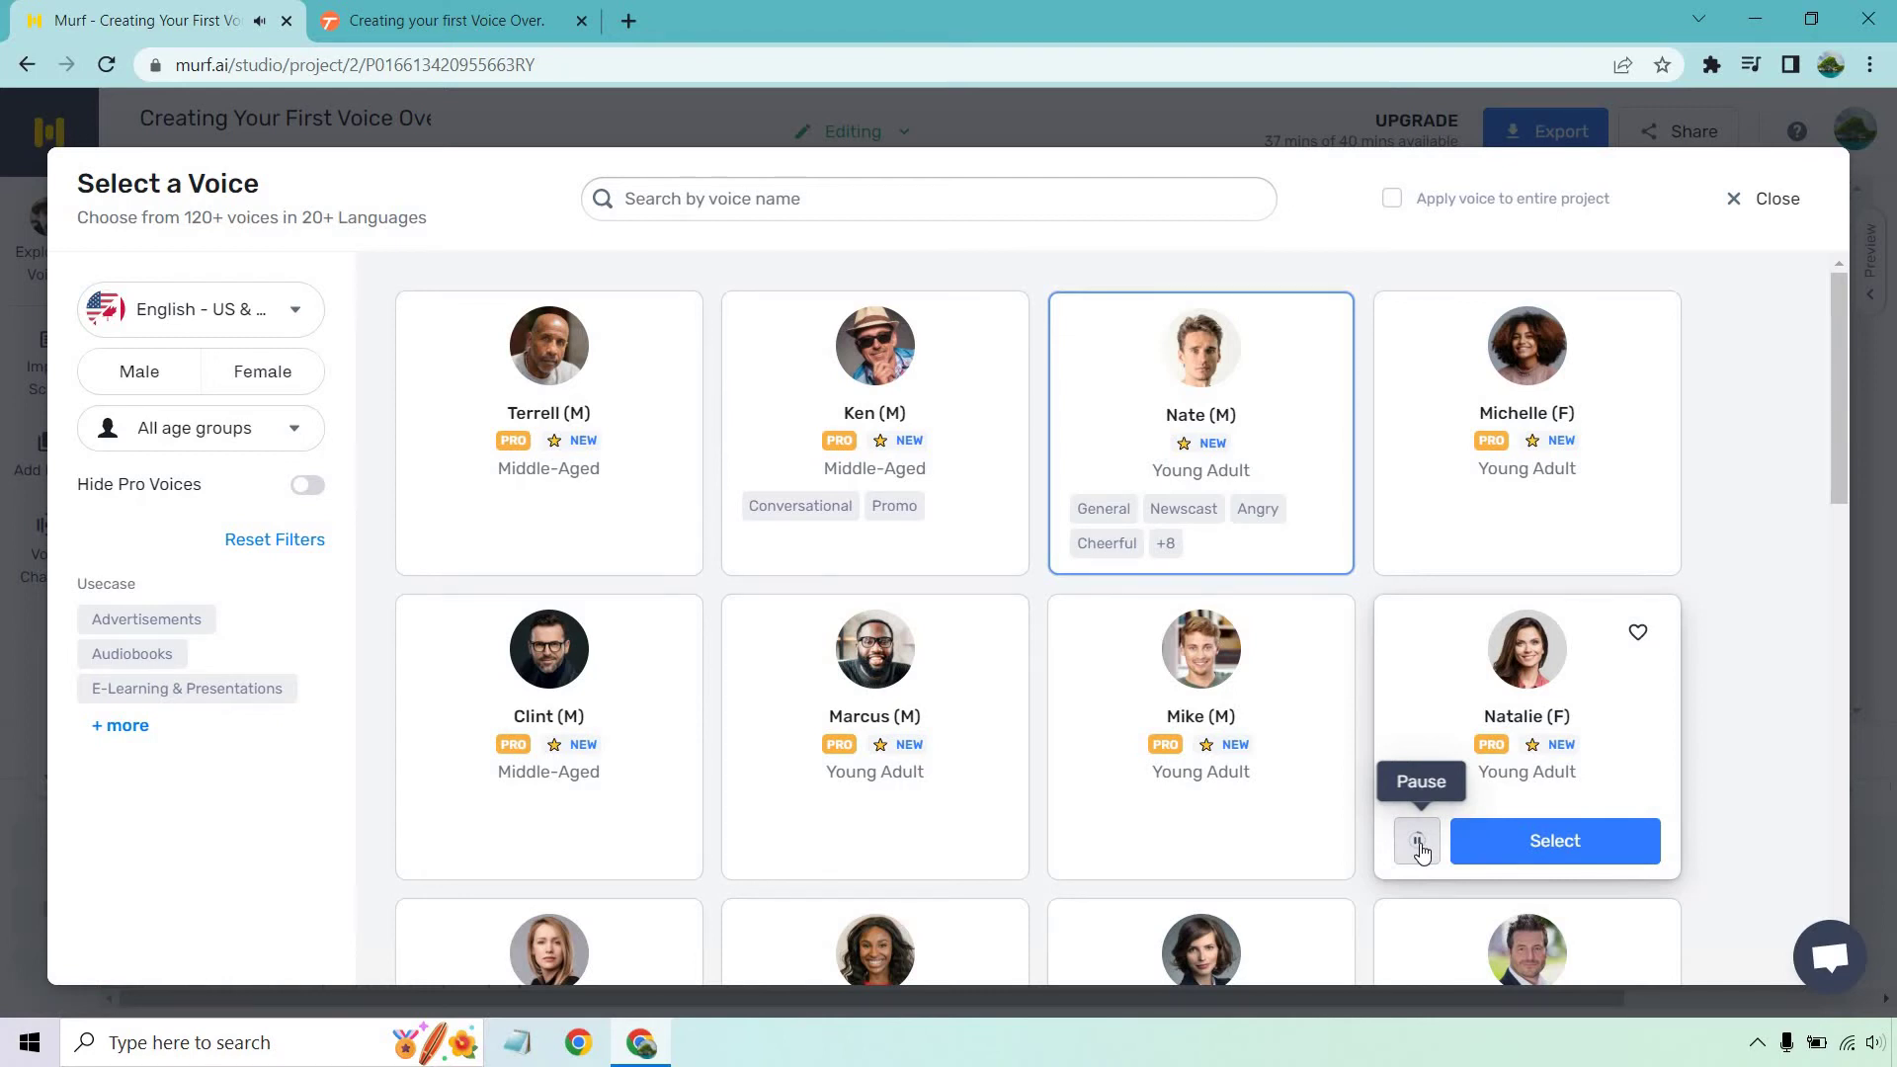
click(1420, 846)
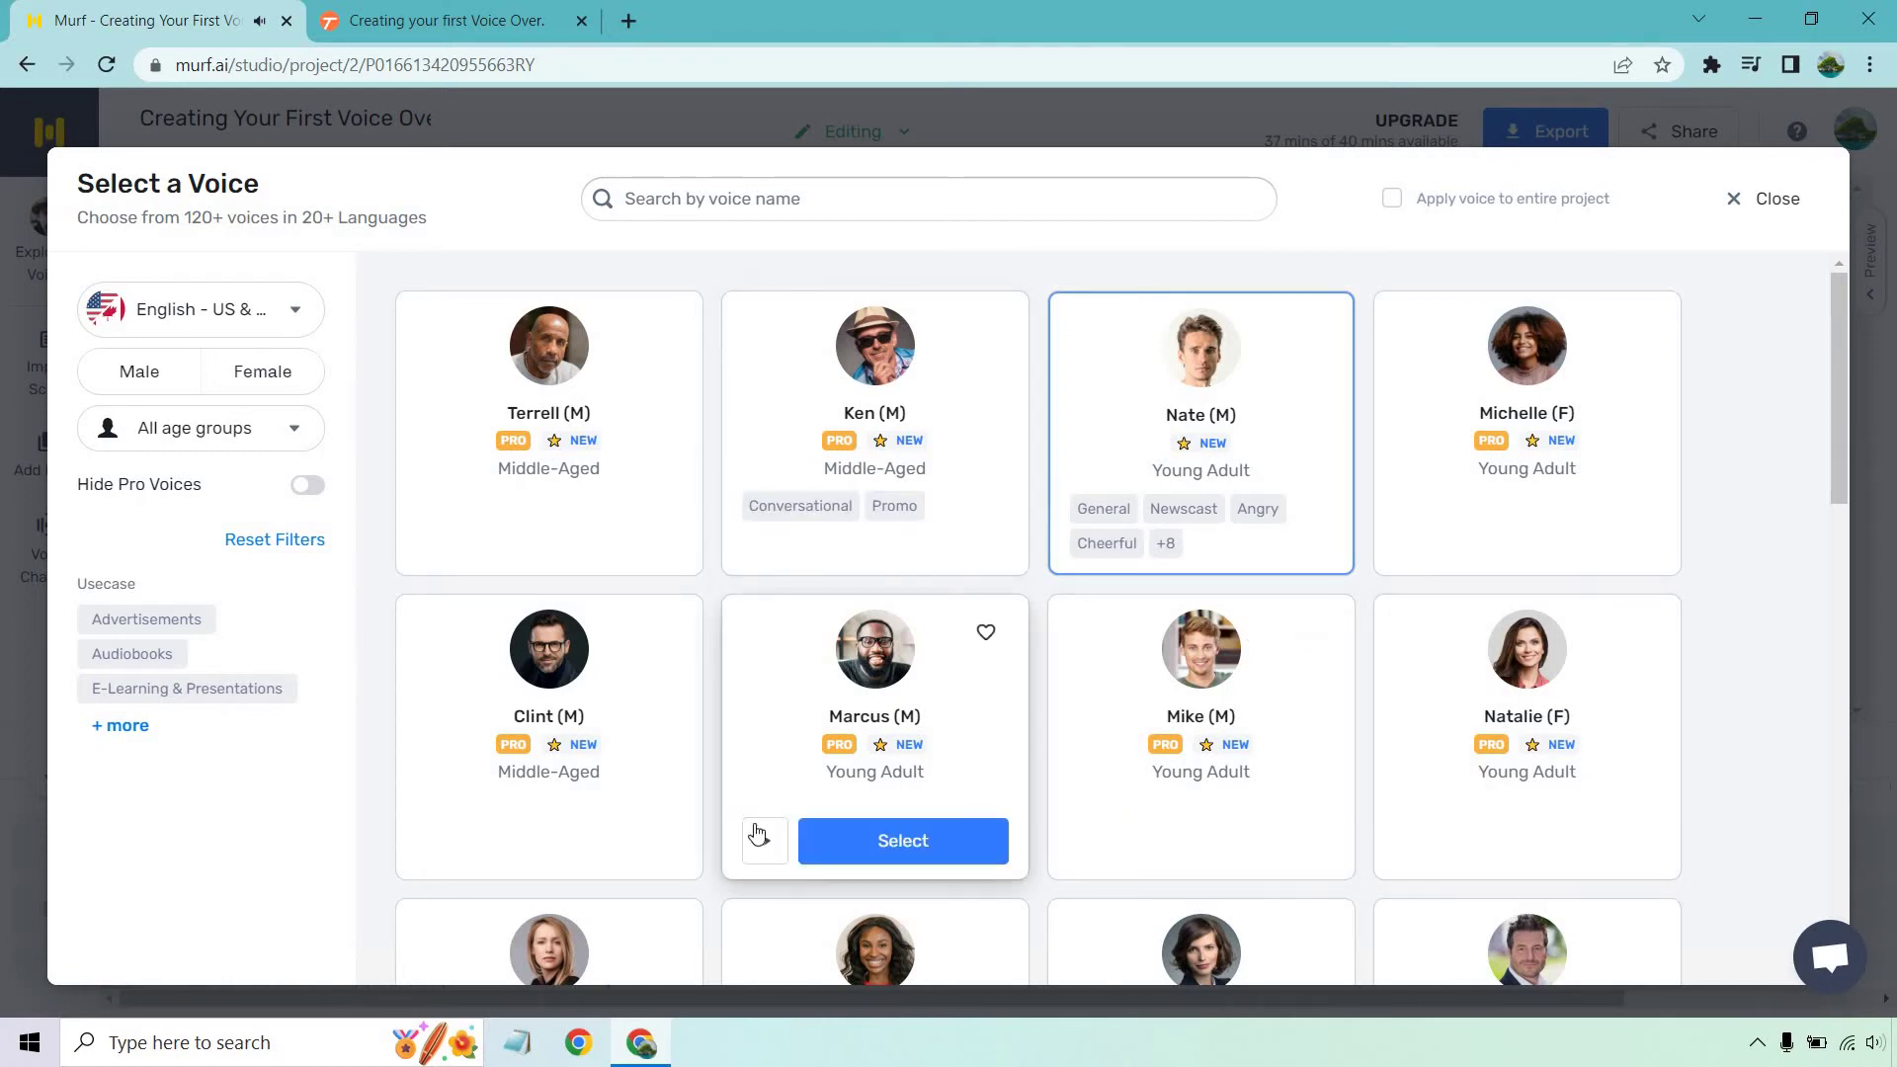
click(763, 840)
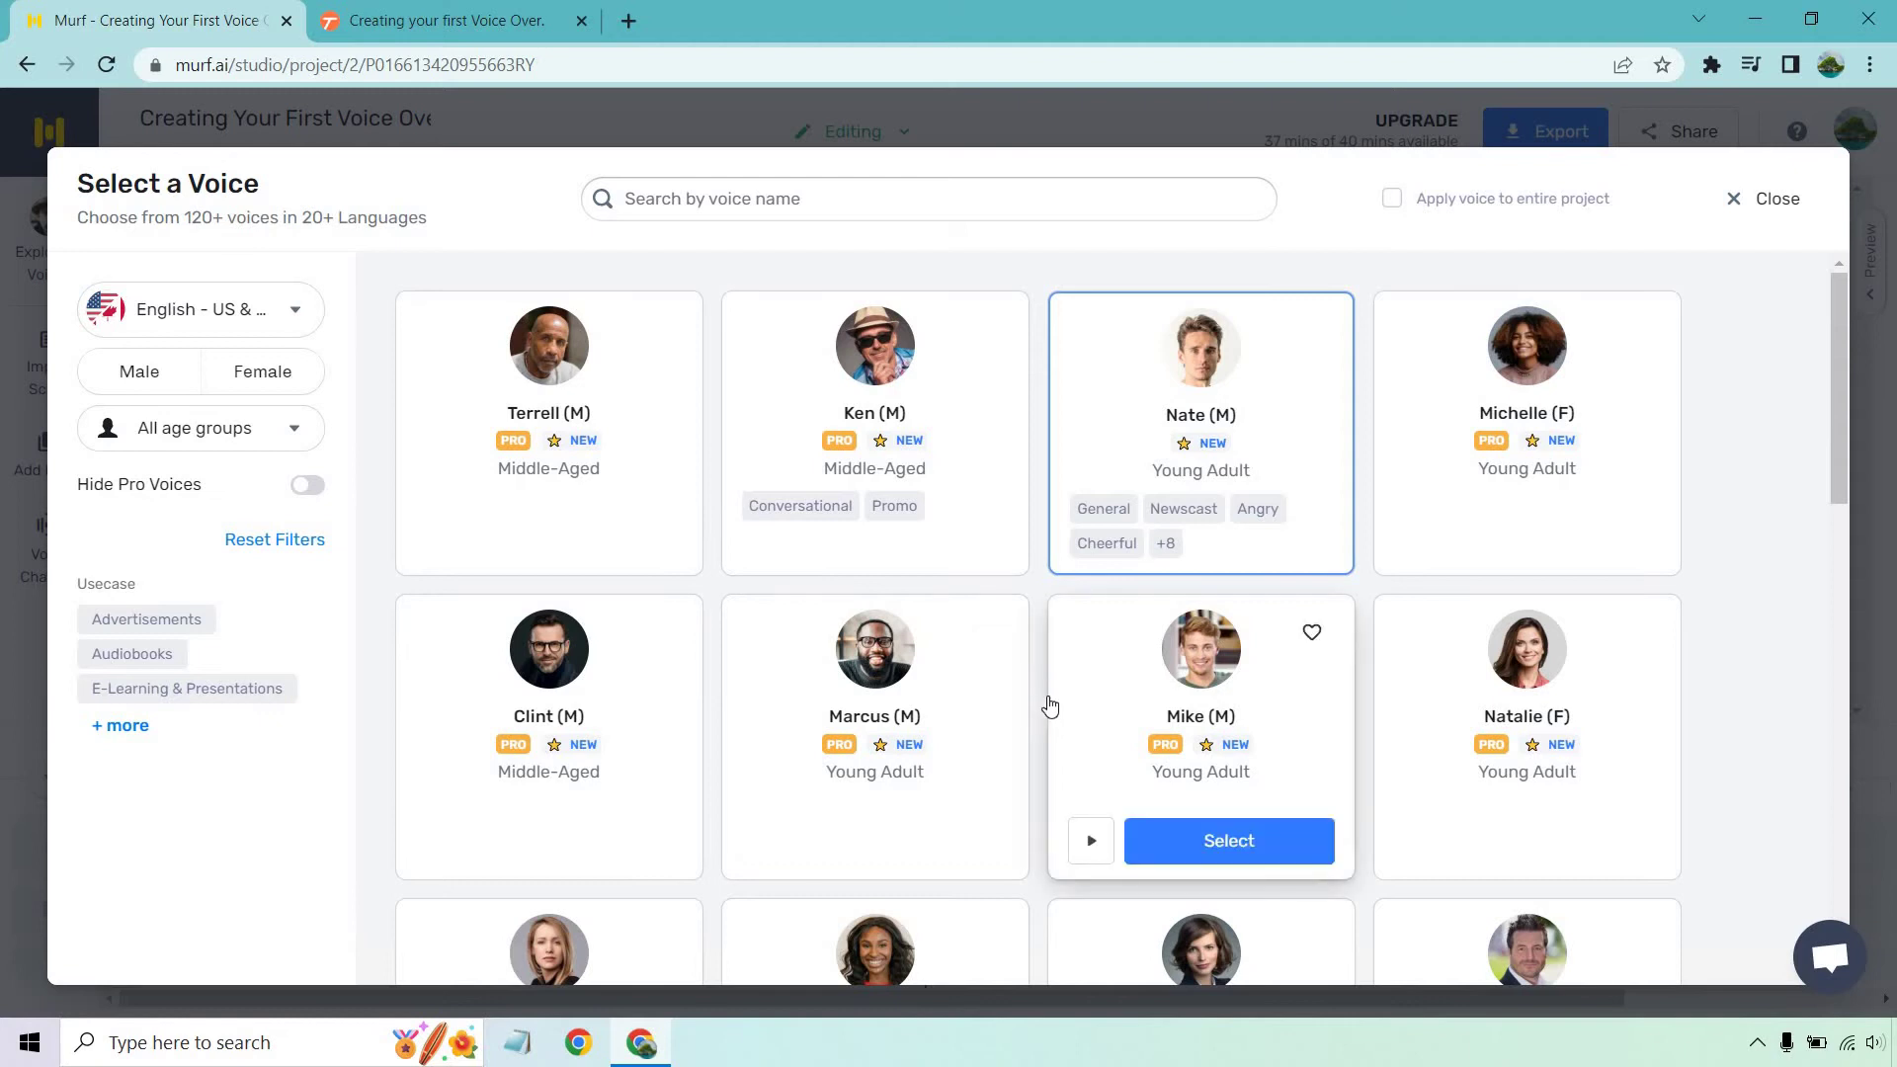
click(940, 839)
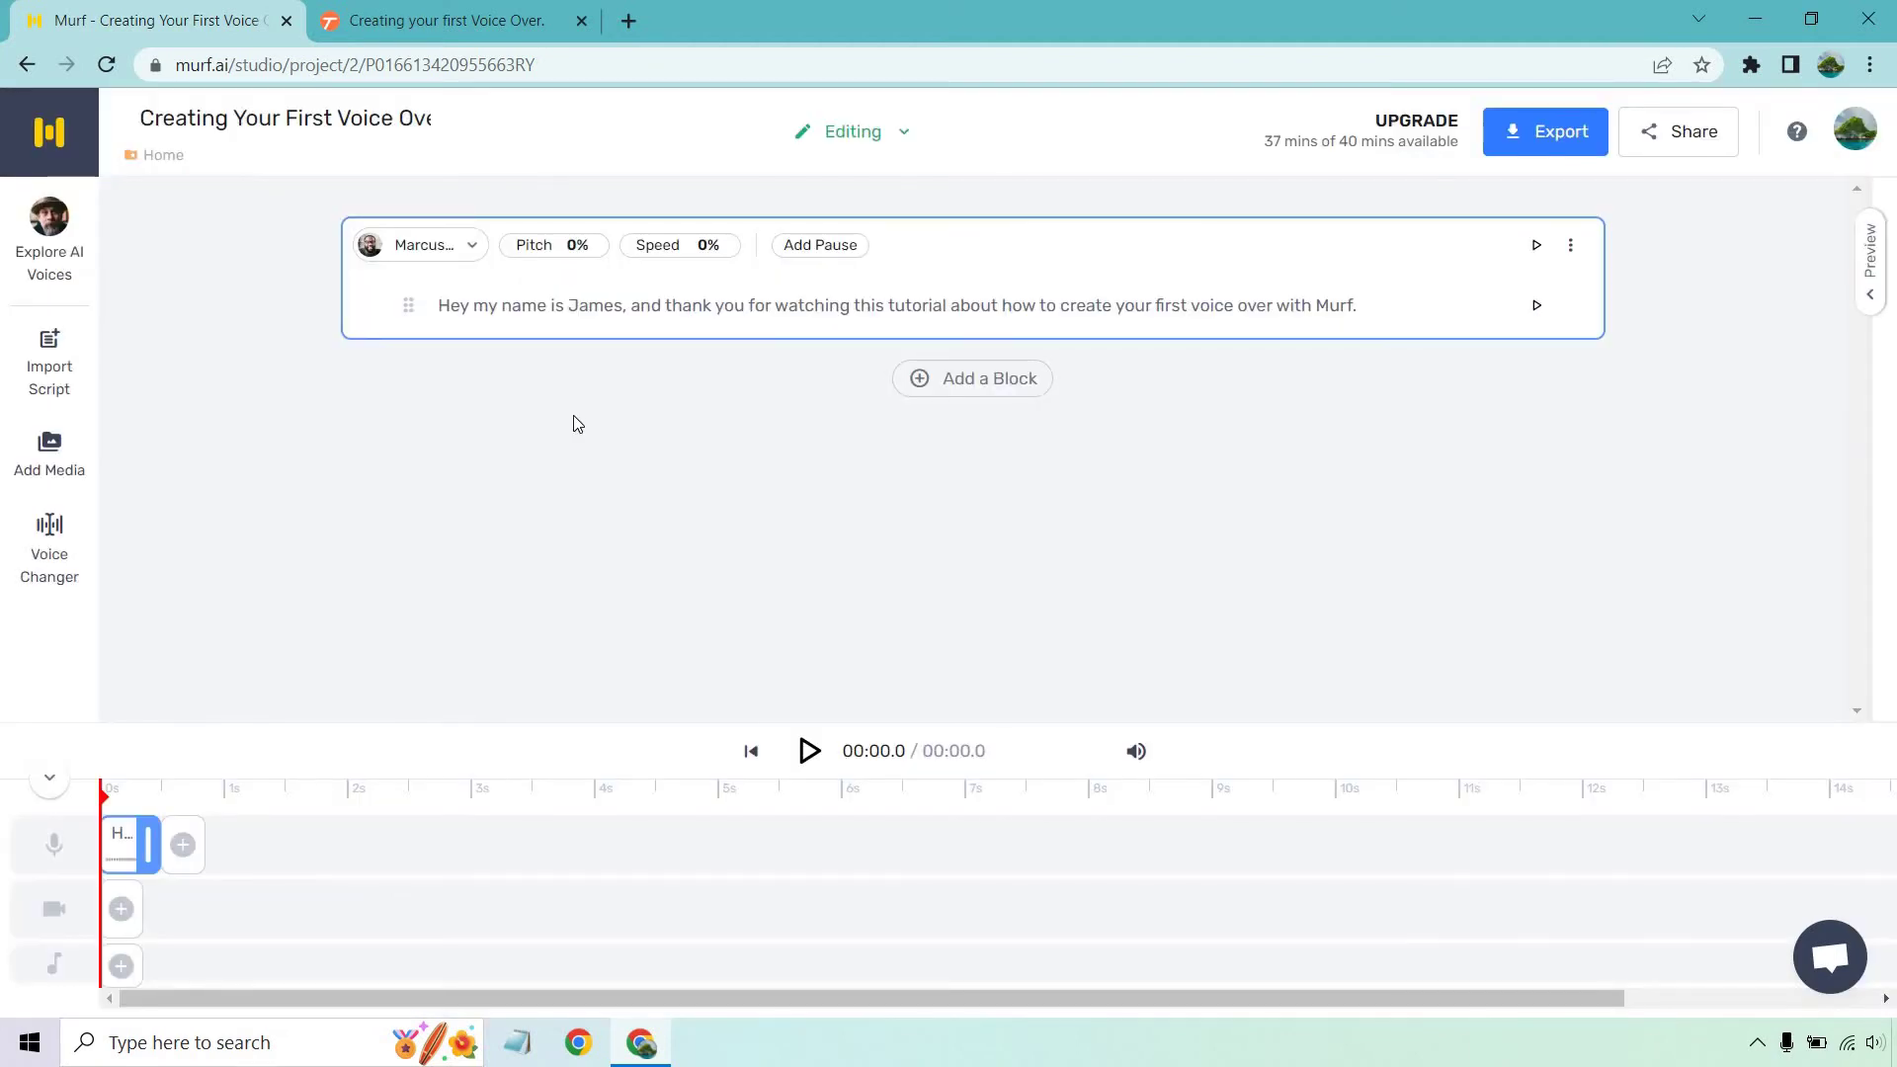
click(447, 21)
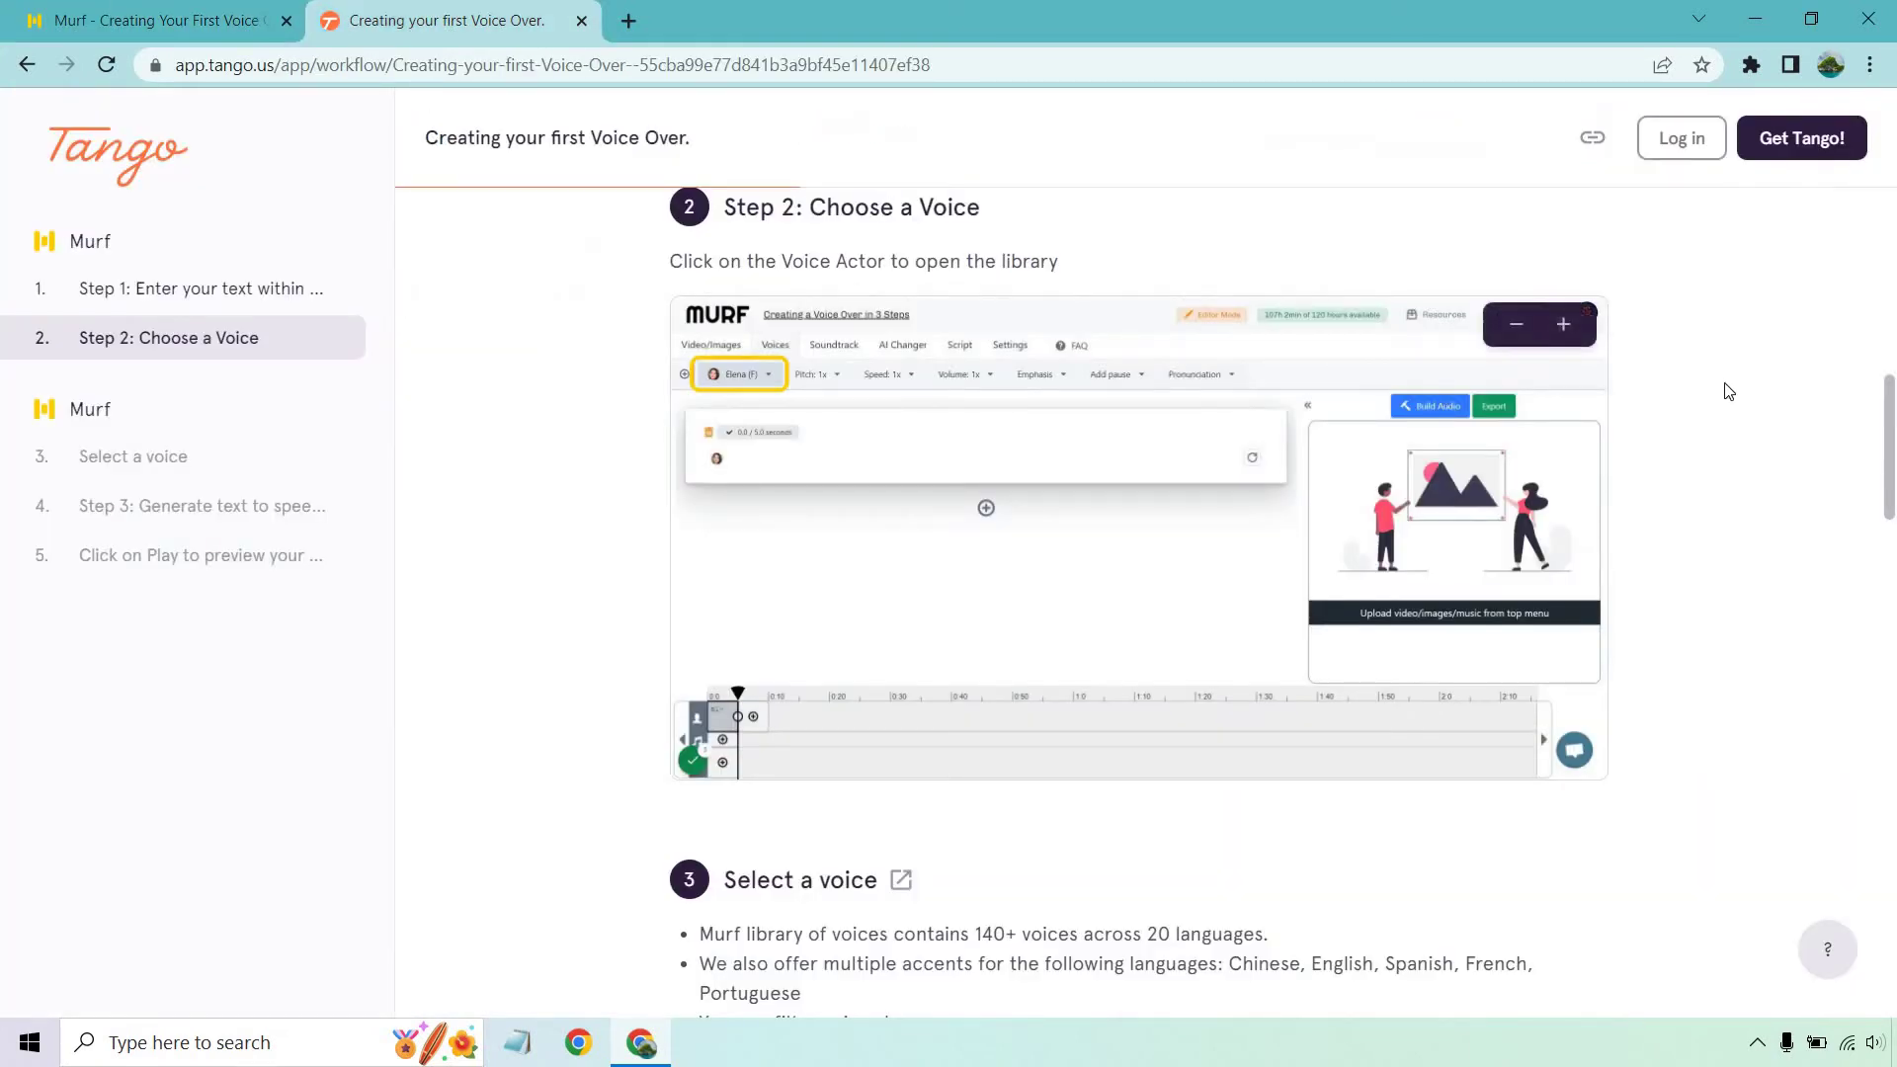
scroll(1749, 388, down, 3)
scroll(1765, 388, down, 3)
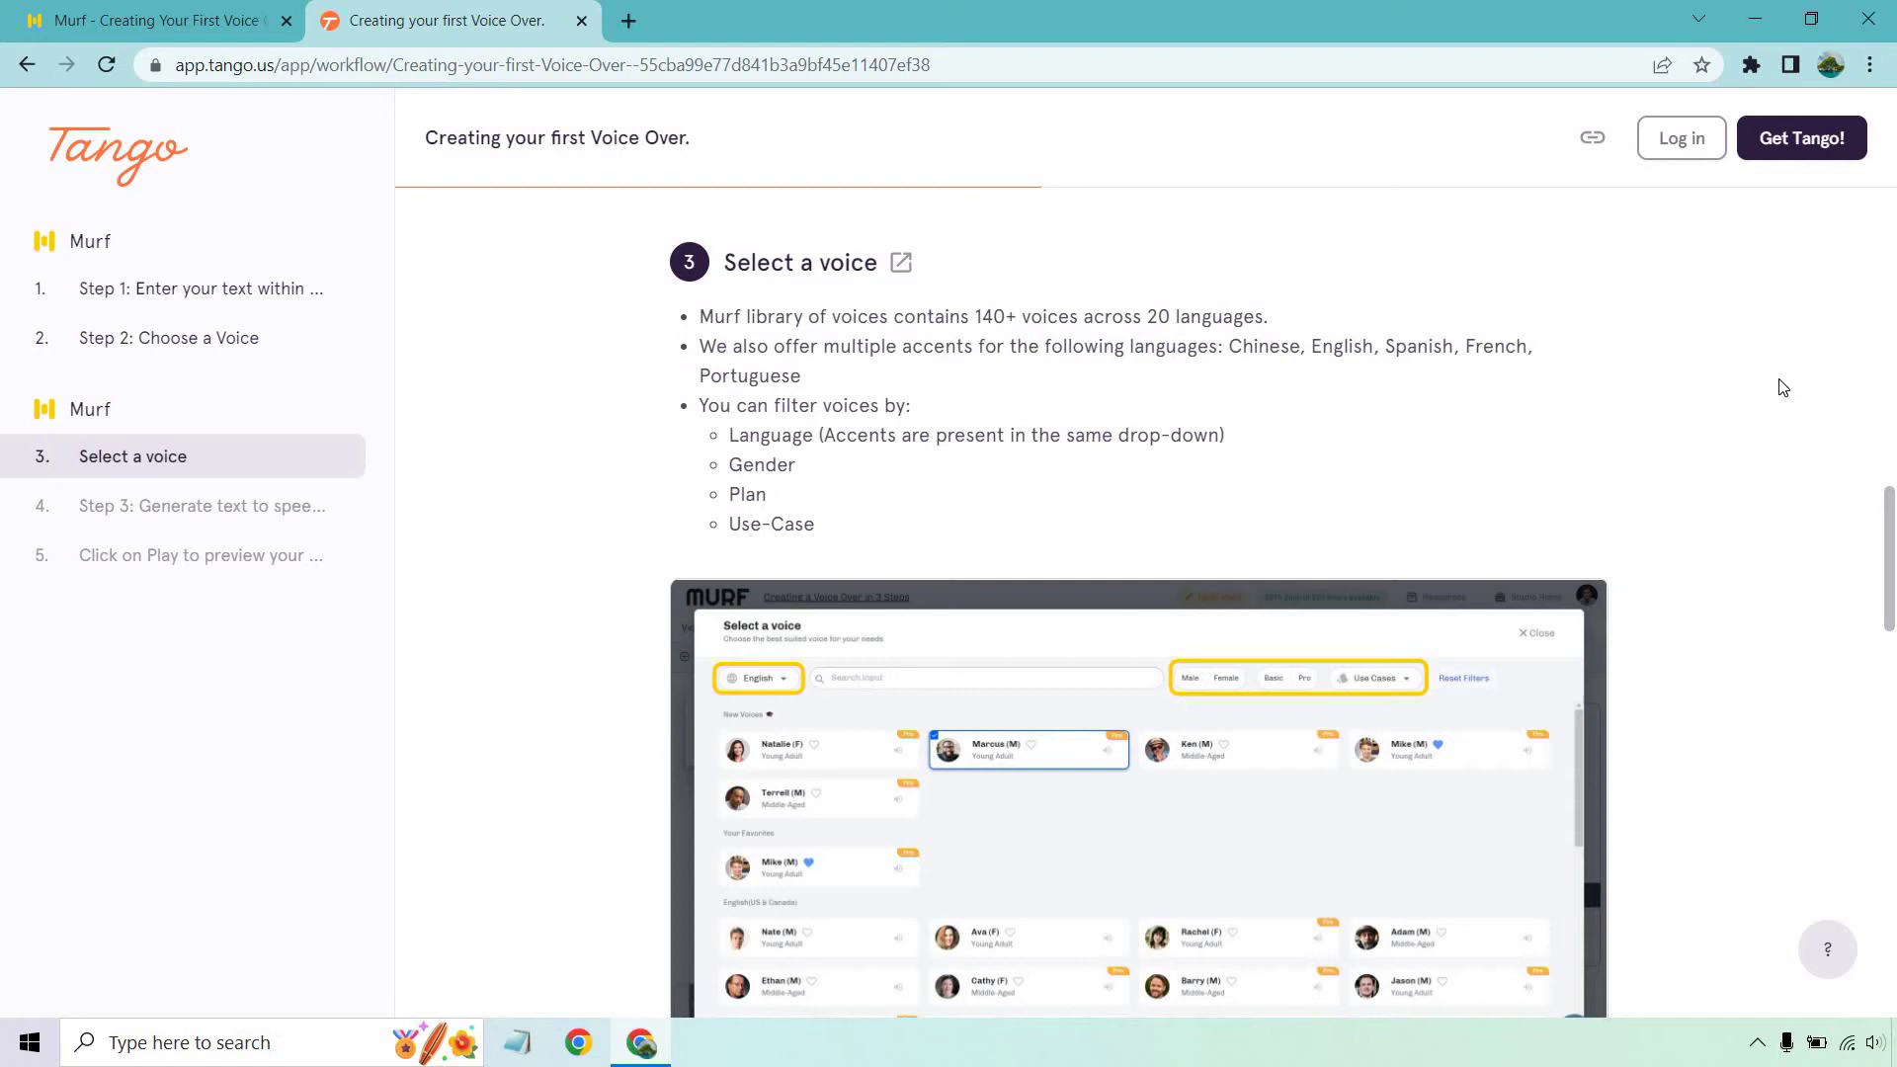
scroll(1779, 388, down, 1)
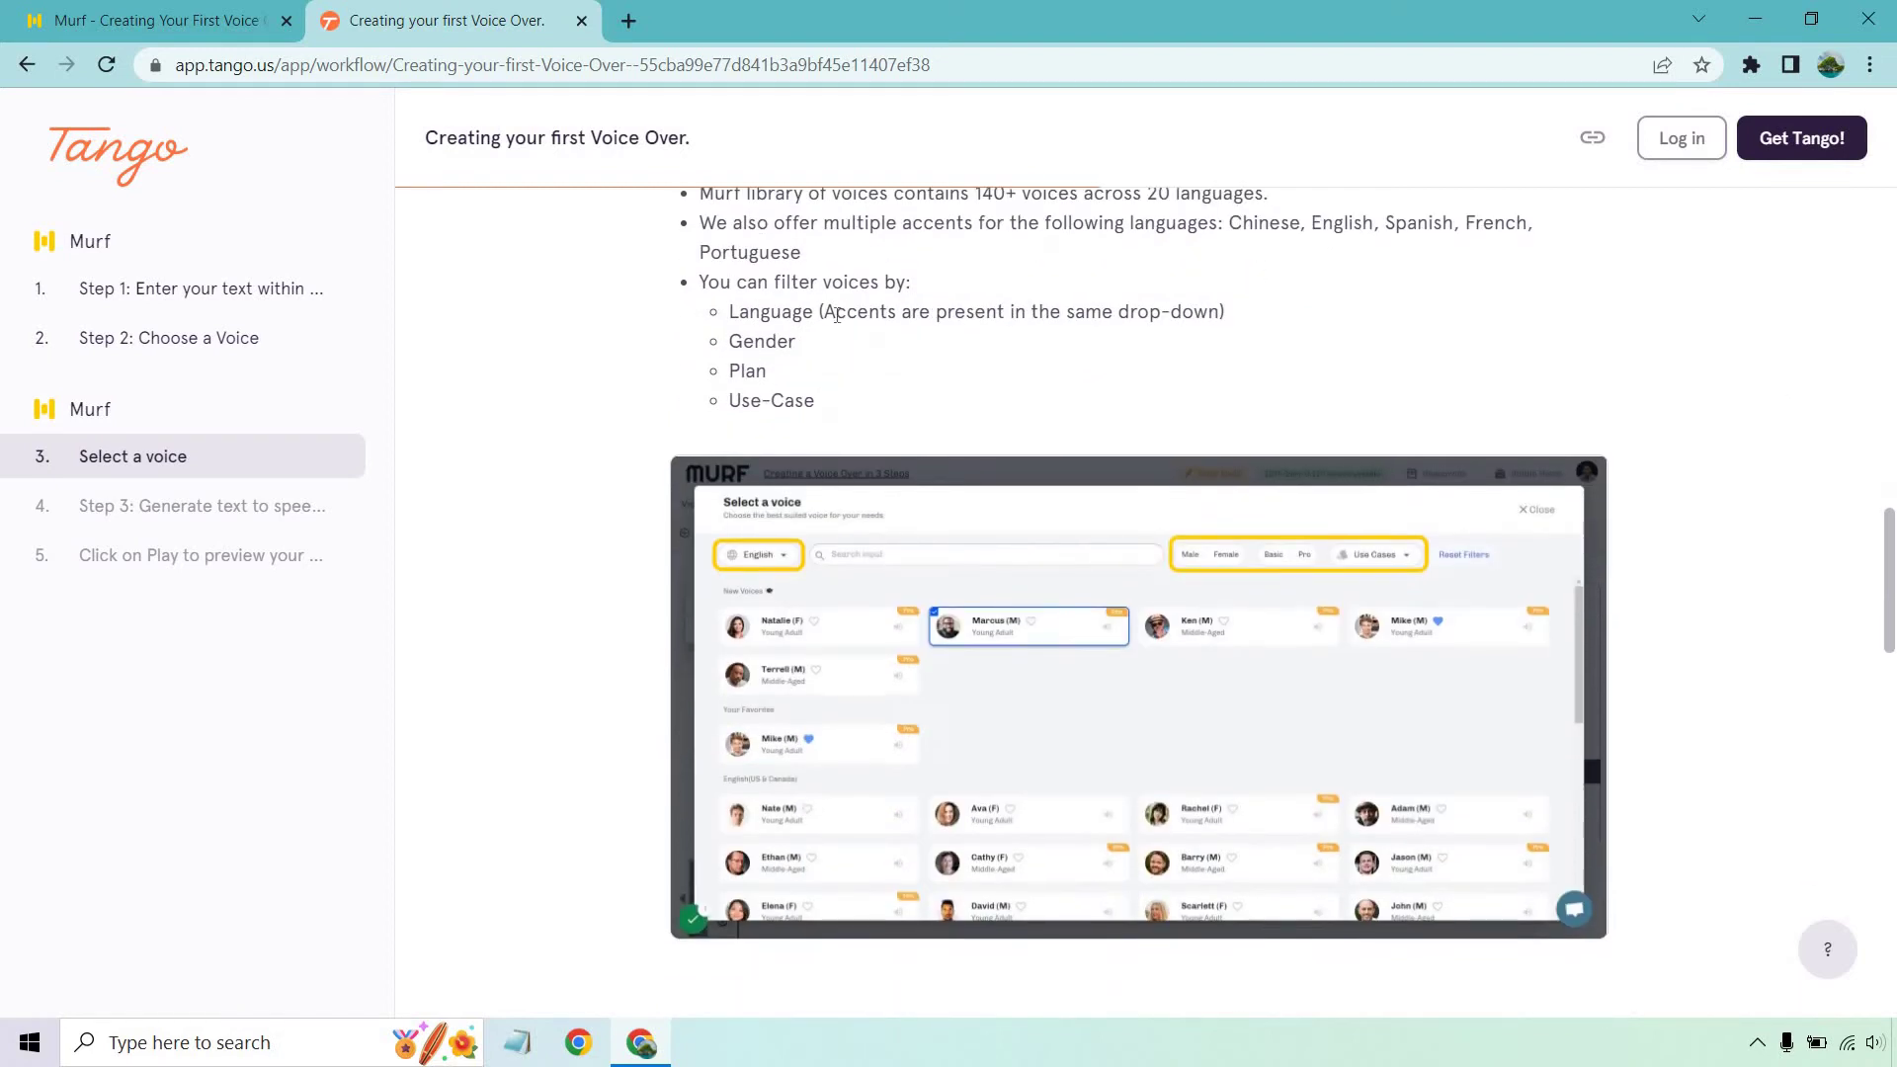
scroll(1796, 360, down, 5)
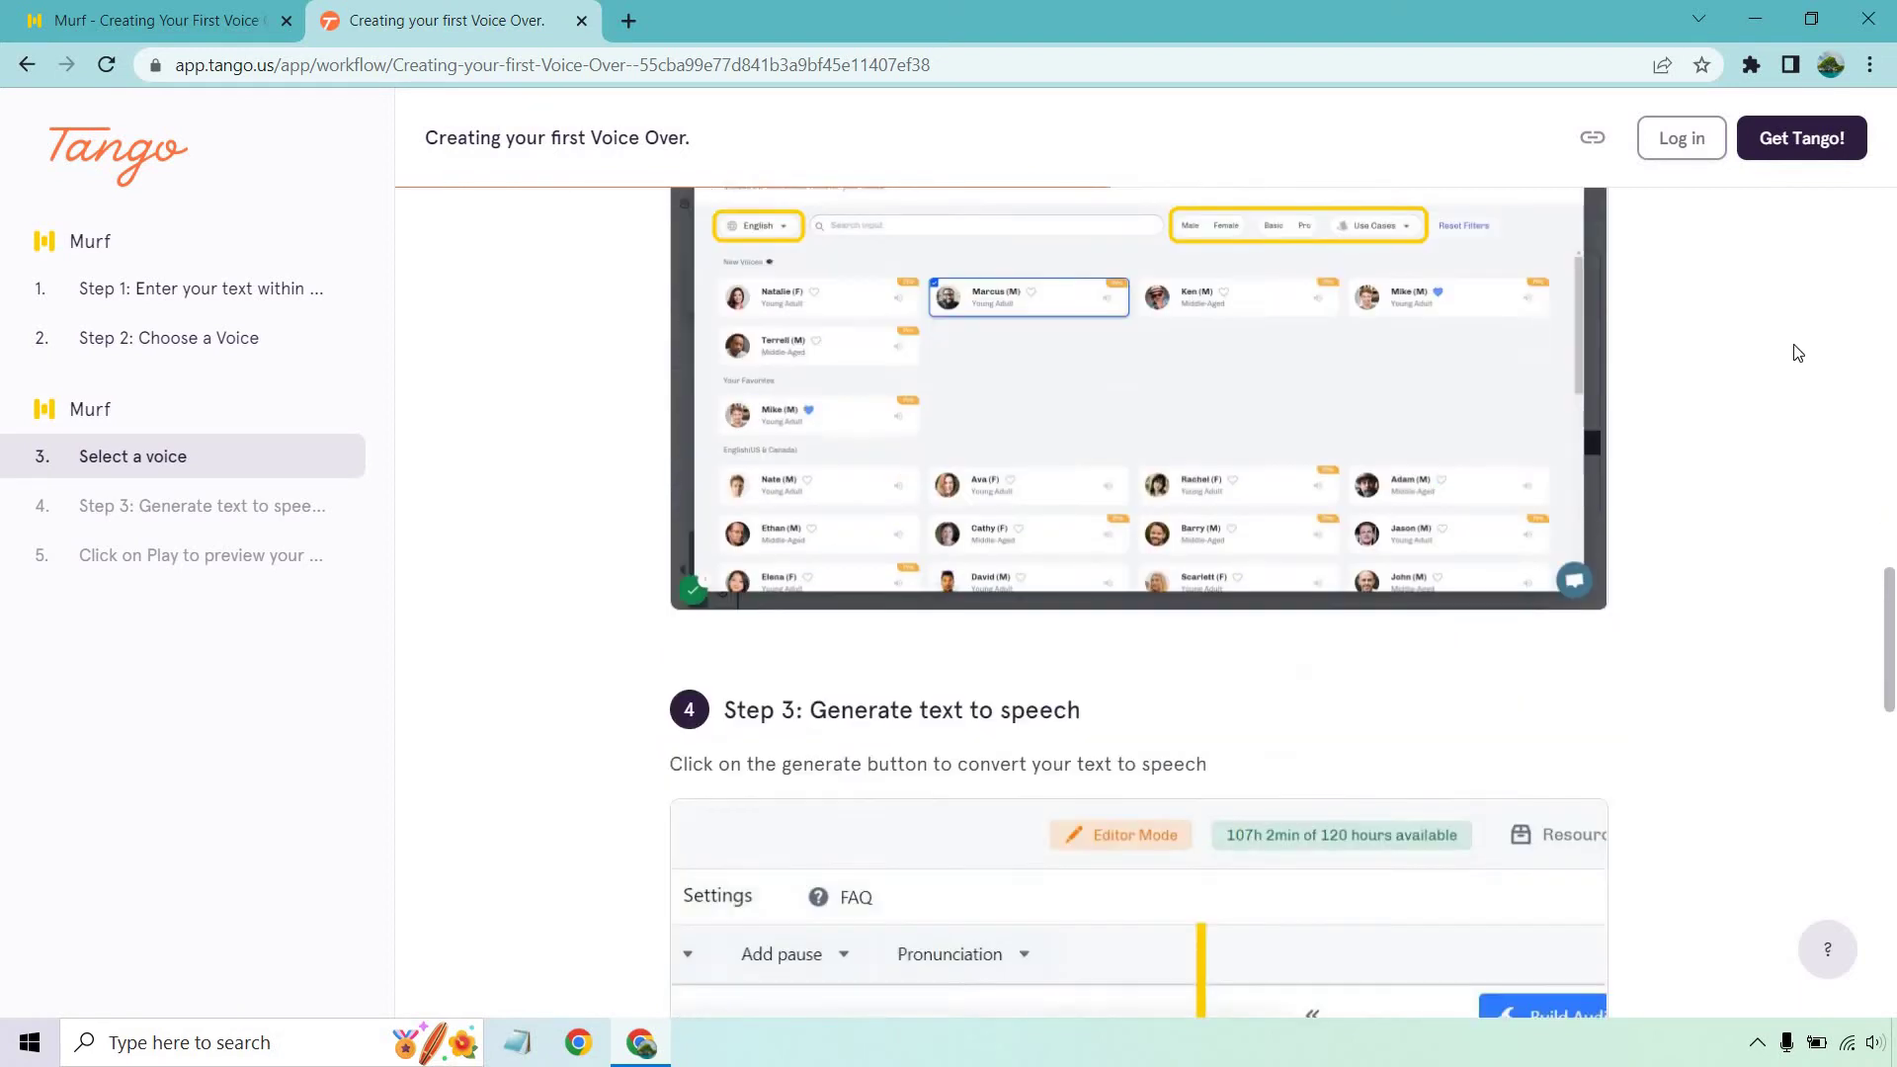
scroll(1796, 353, down, 2)
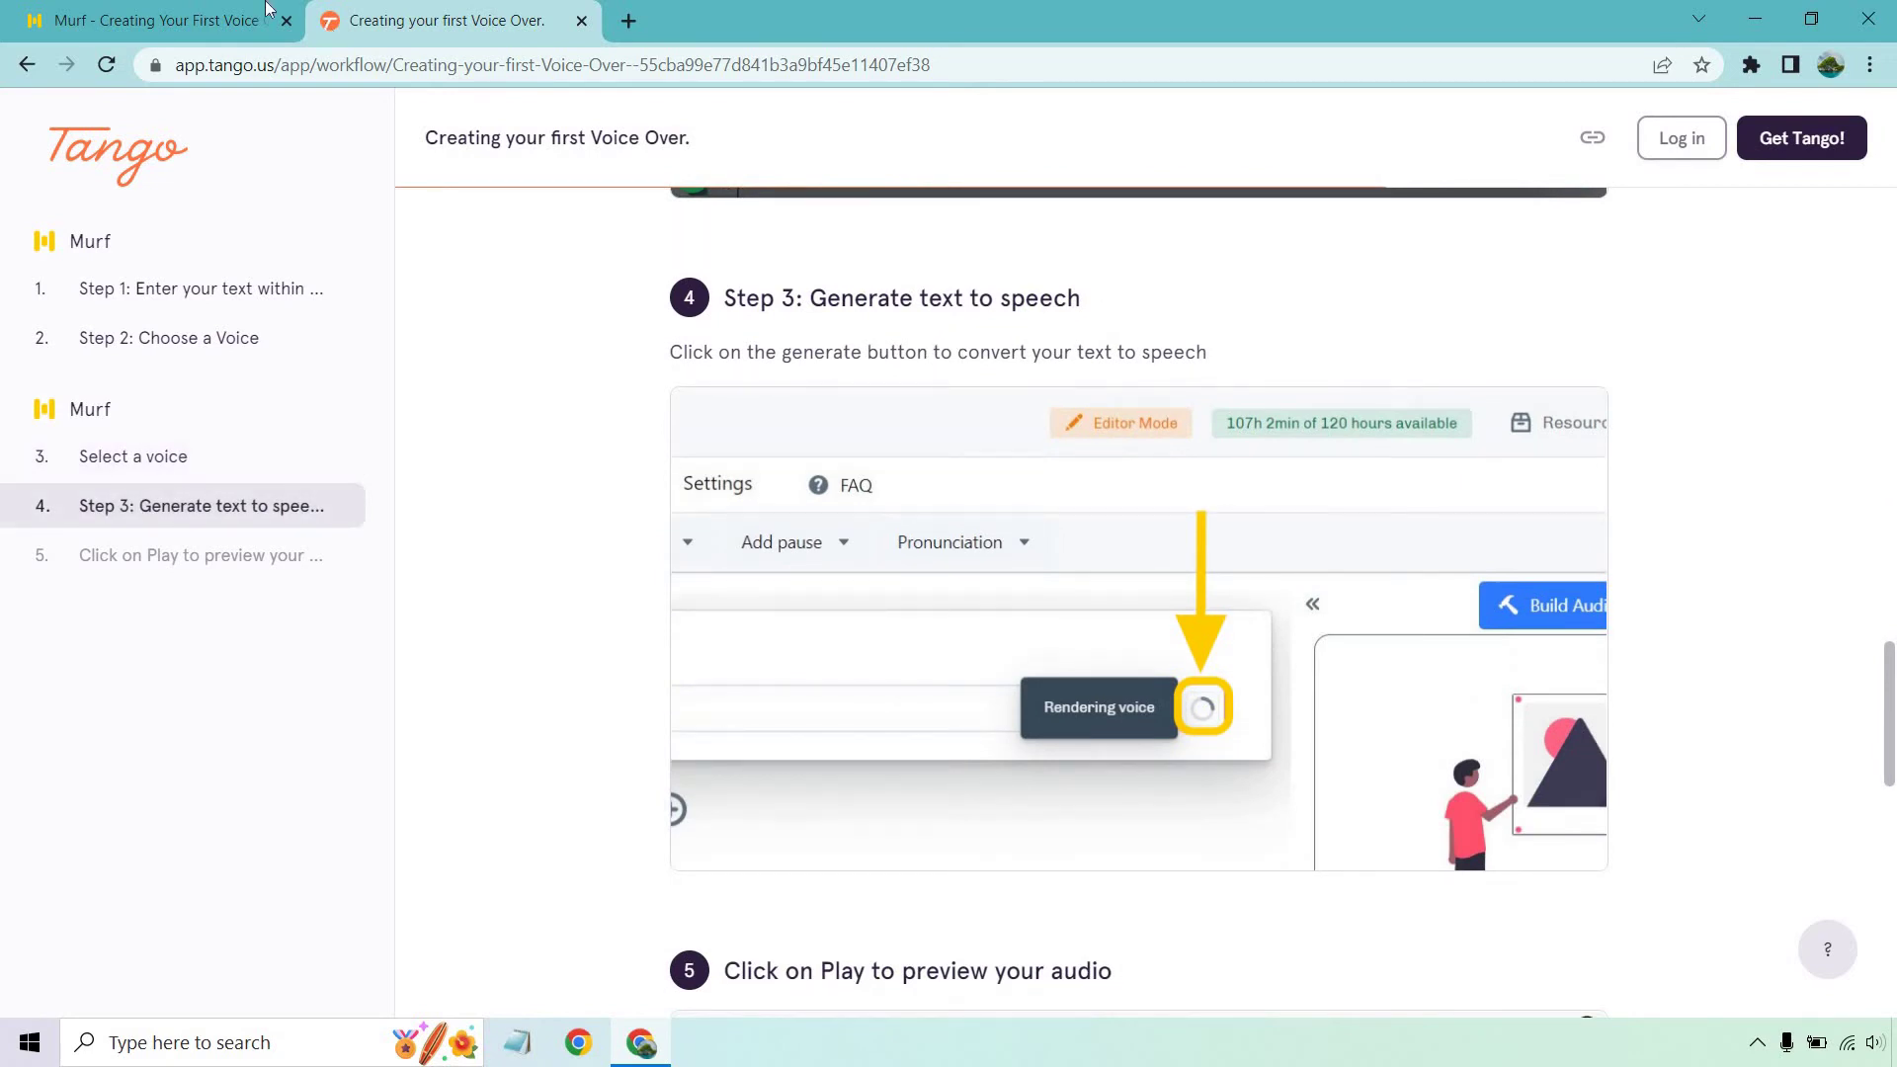
click(148, 20)
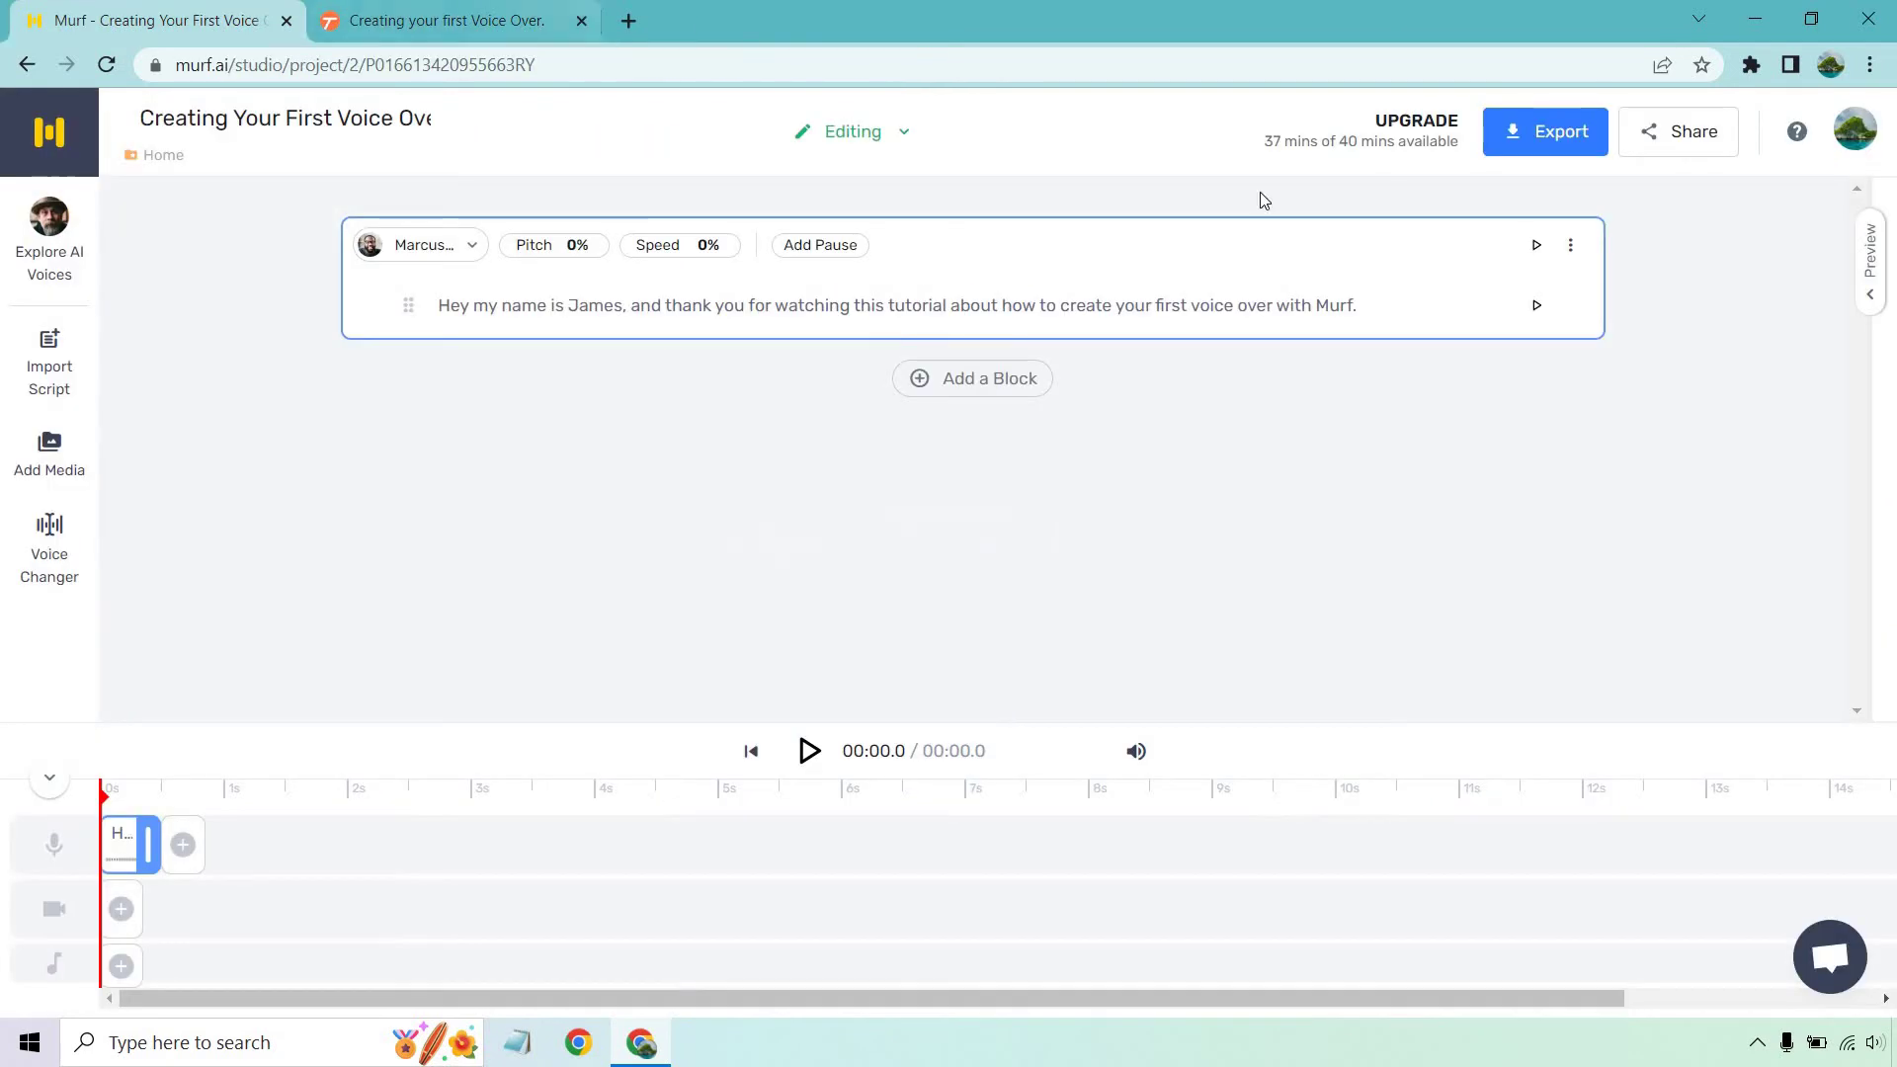
- Generate and play the first block's 6.1-second Marcus audio, then review the Tango guide to step 5
click(1537, 307)
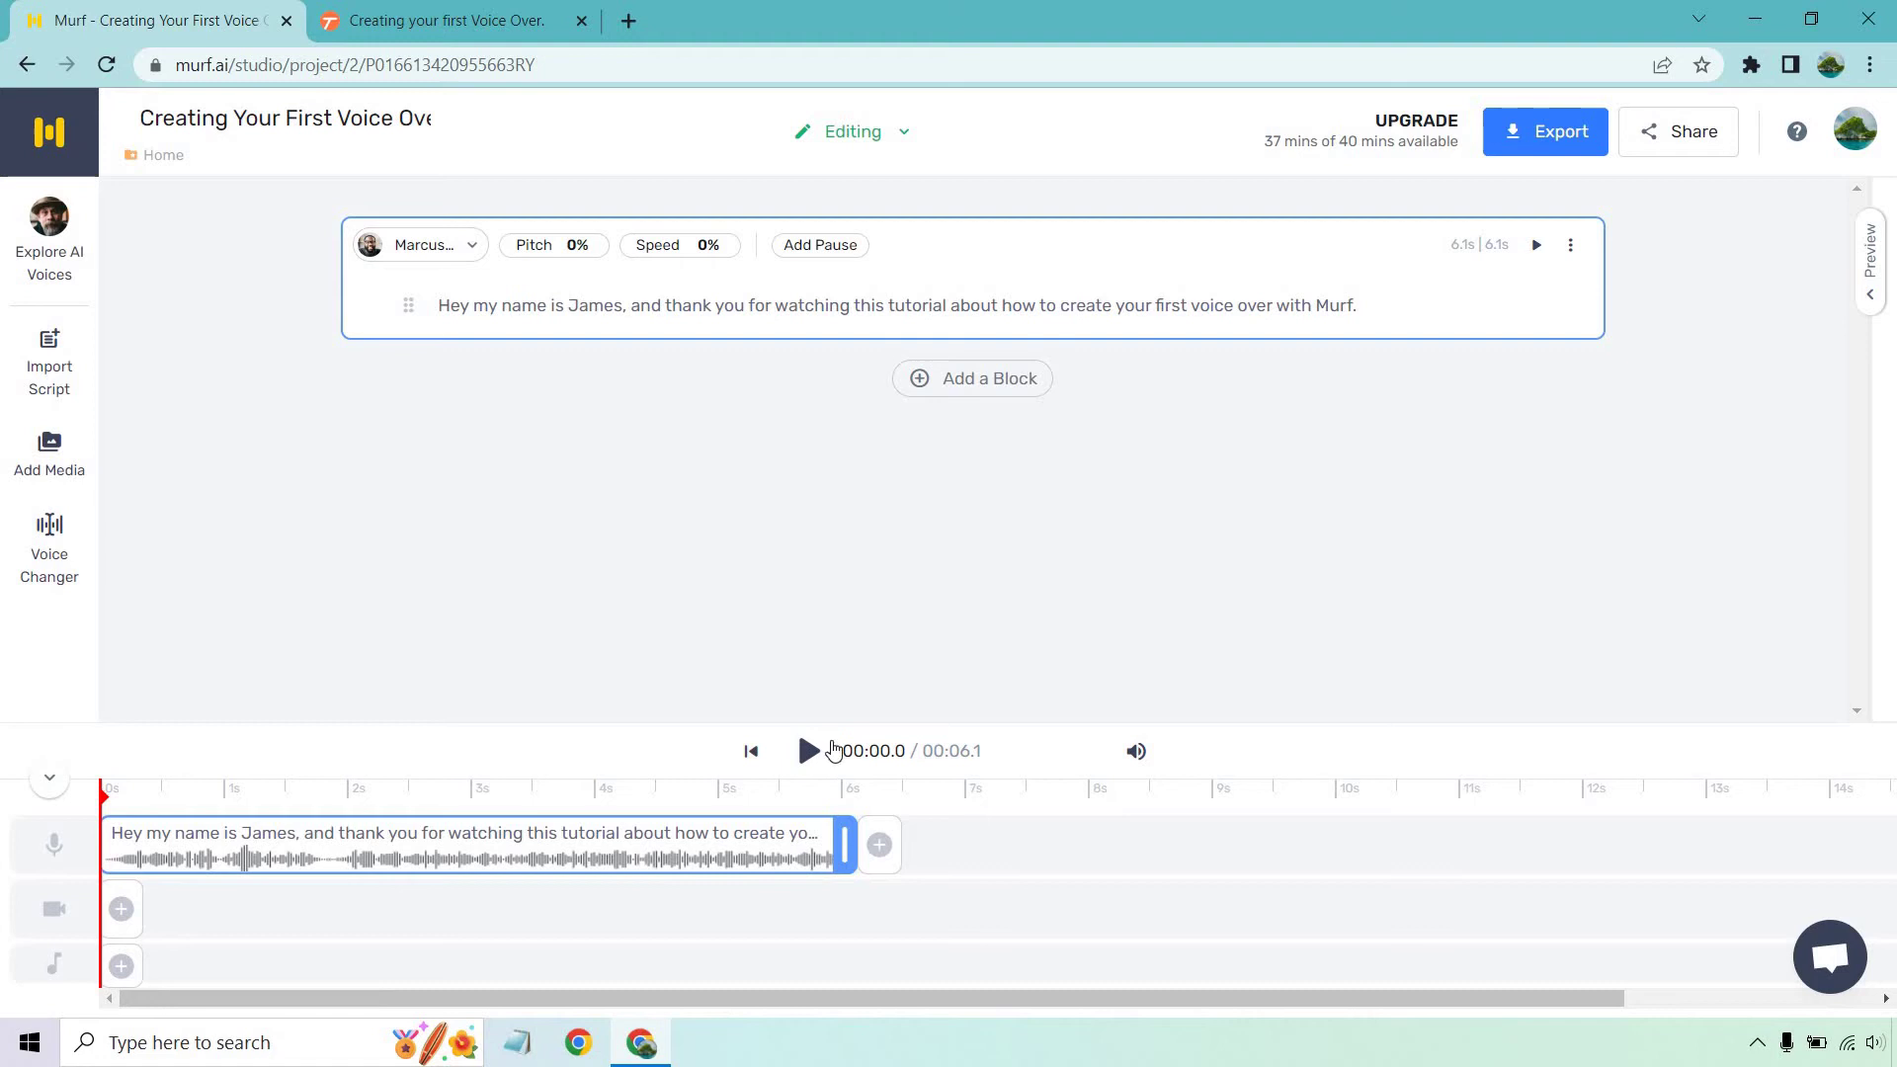
click(831, 749)
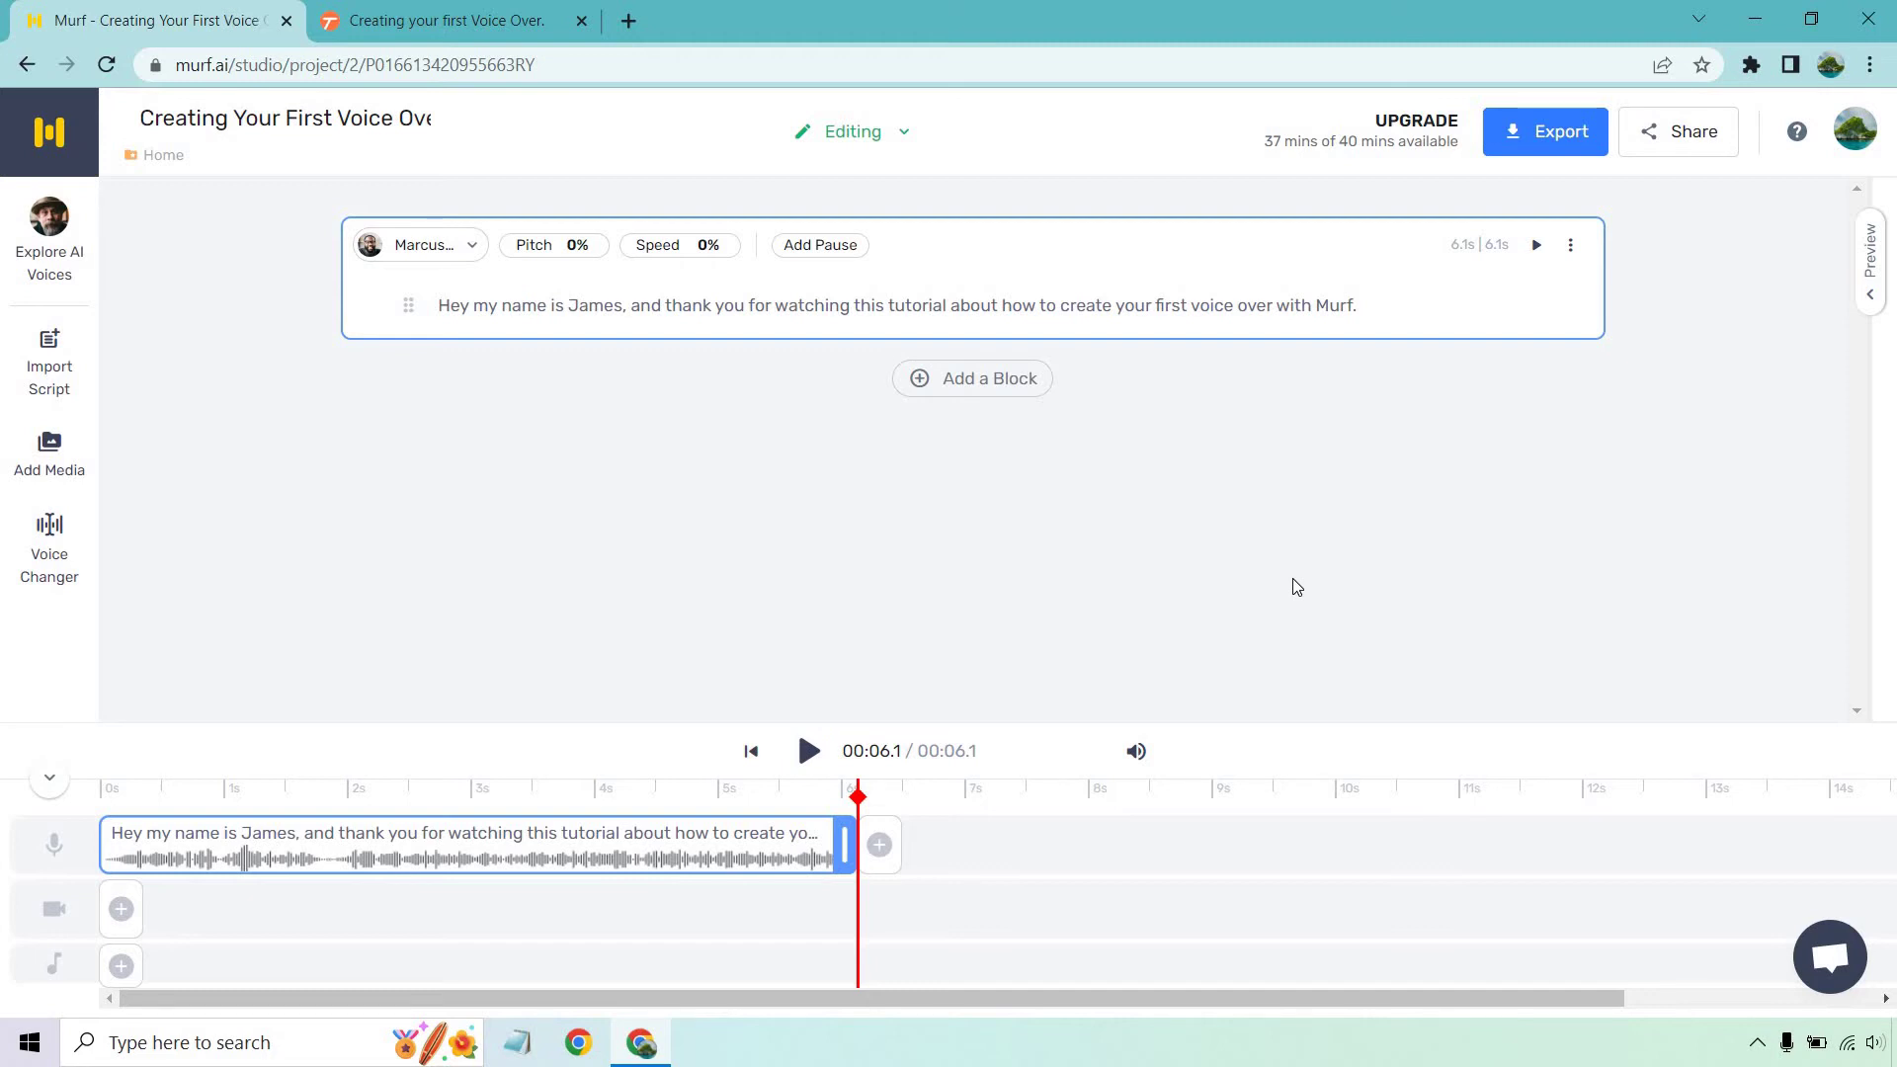
click(434, 20)
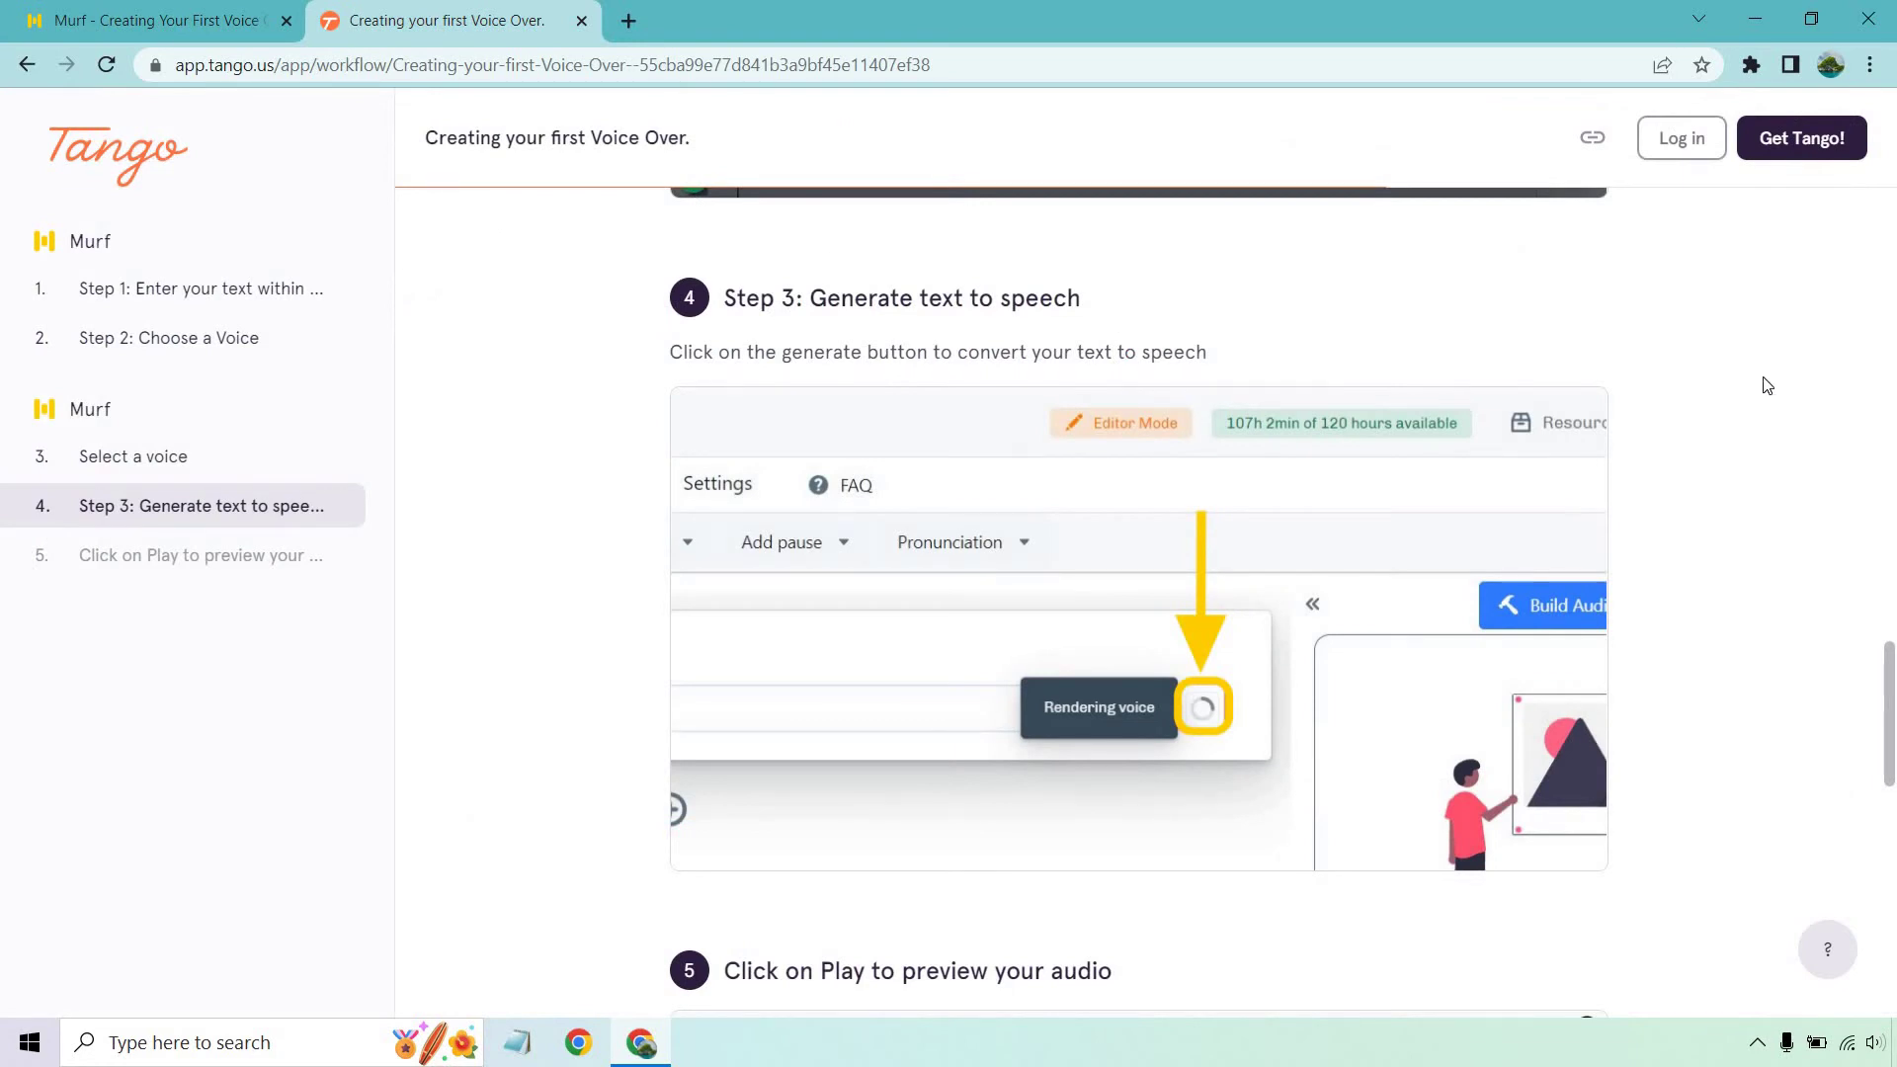
scroll(1762, 382, down, 6)
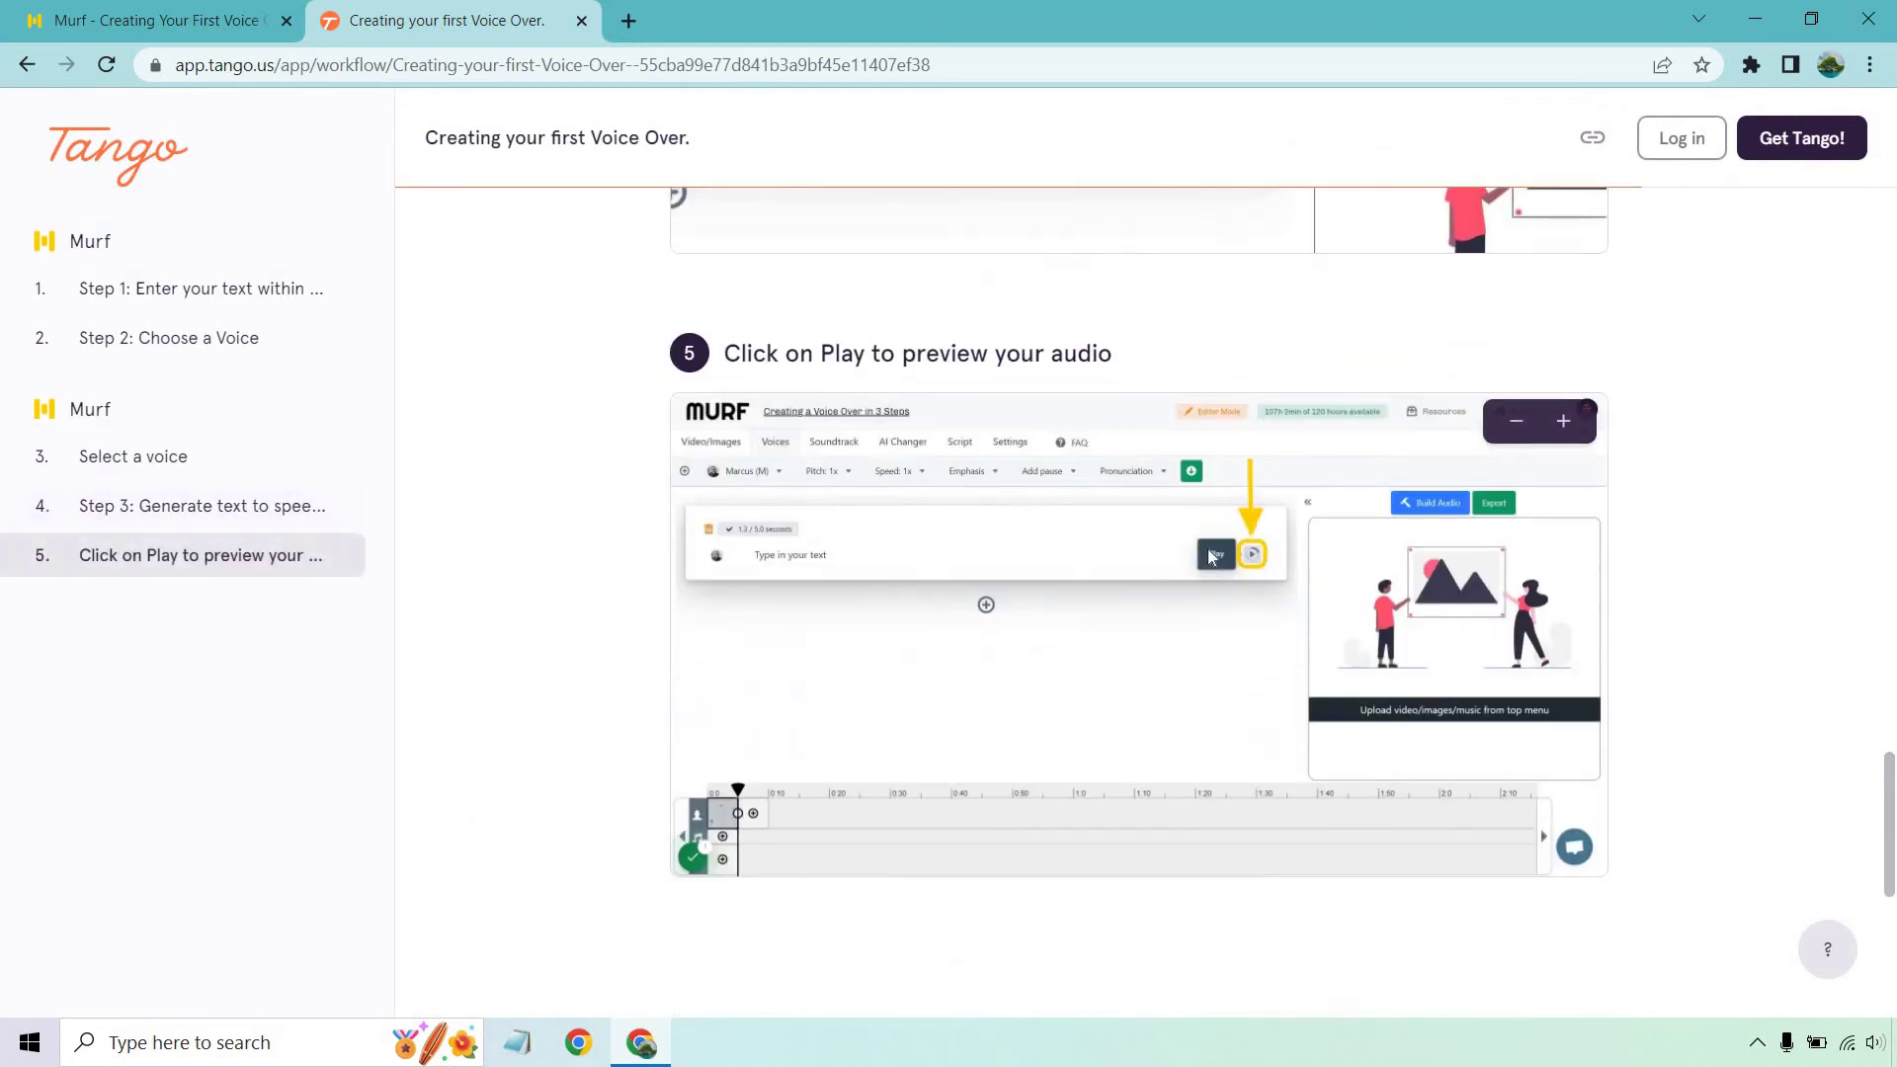
scroll(1769, 460, down, 2)
scroll(1787, 435, up, 1)
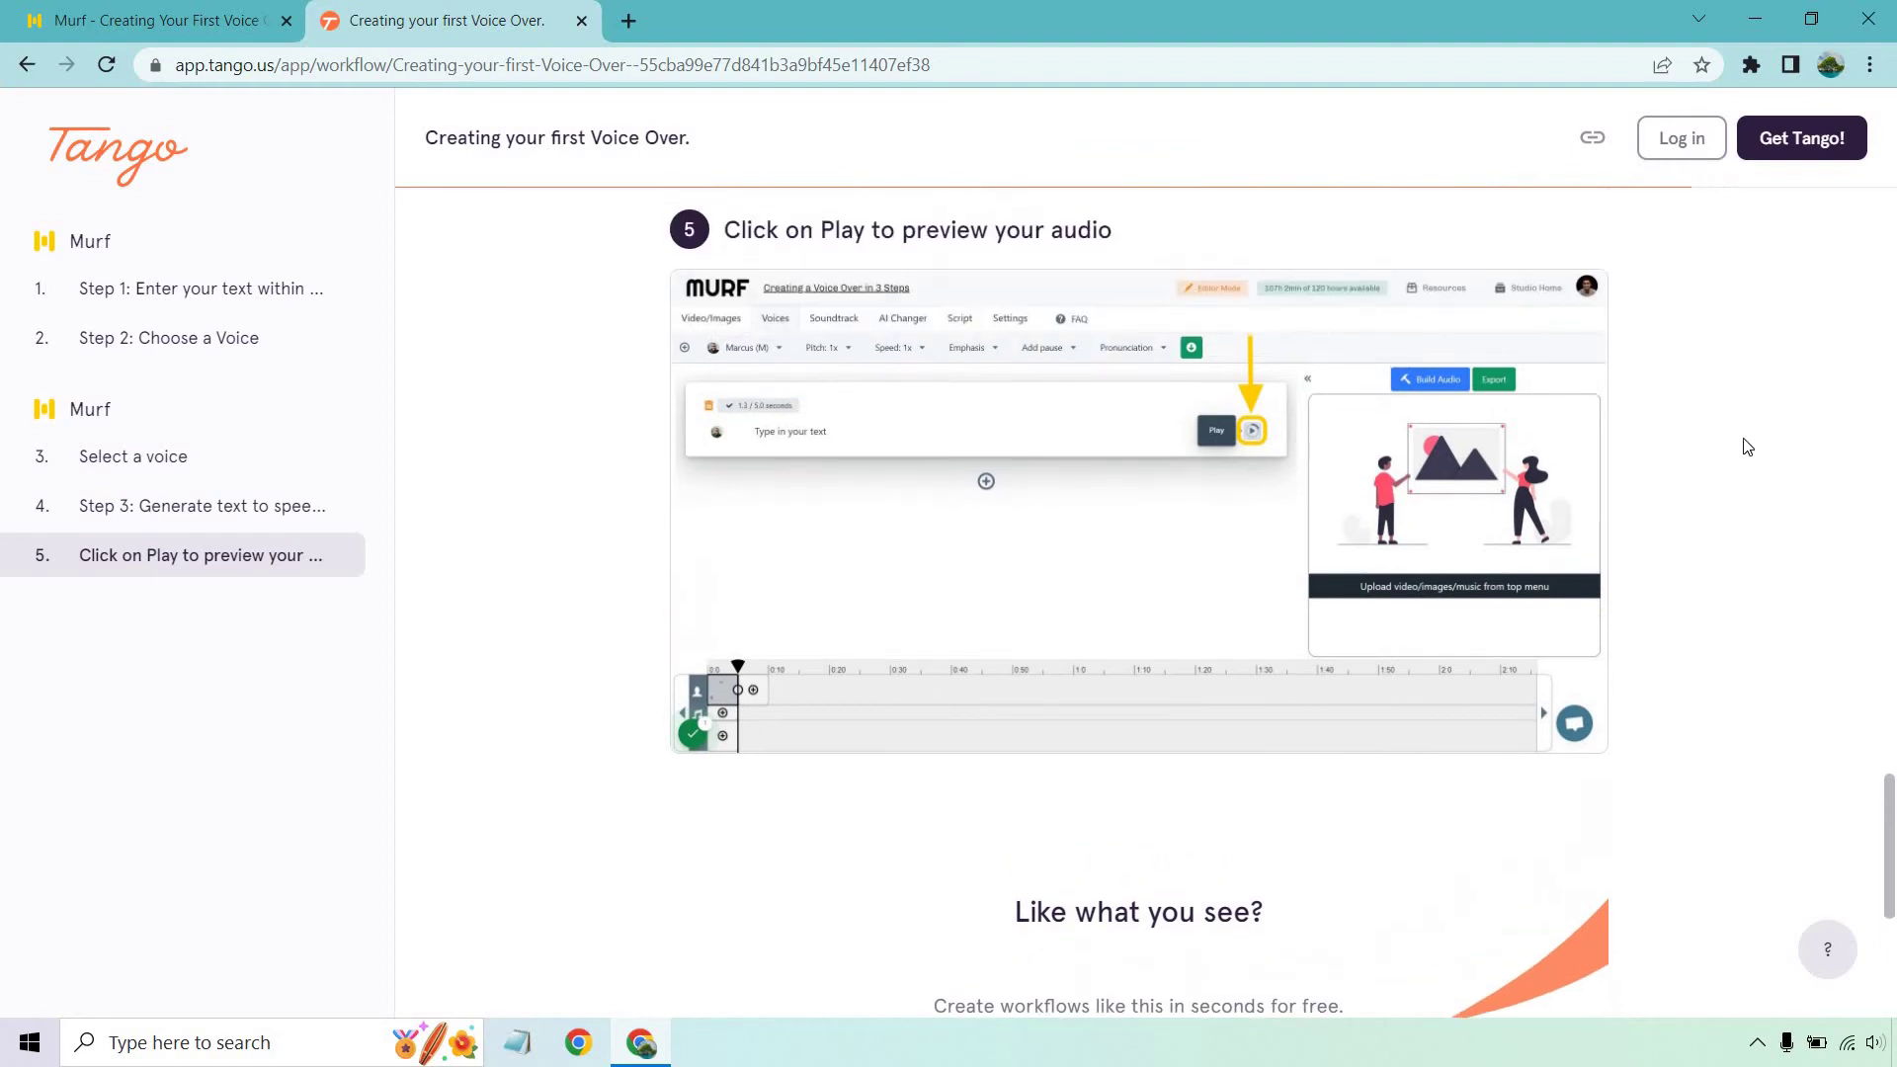
click(197, 13)
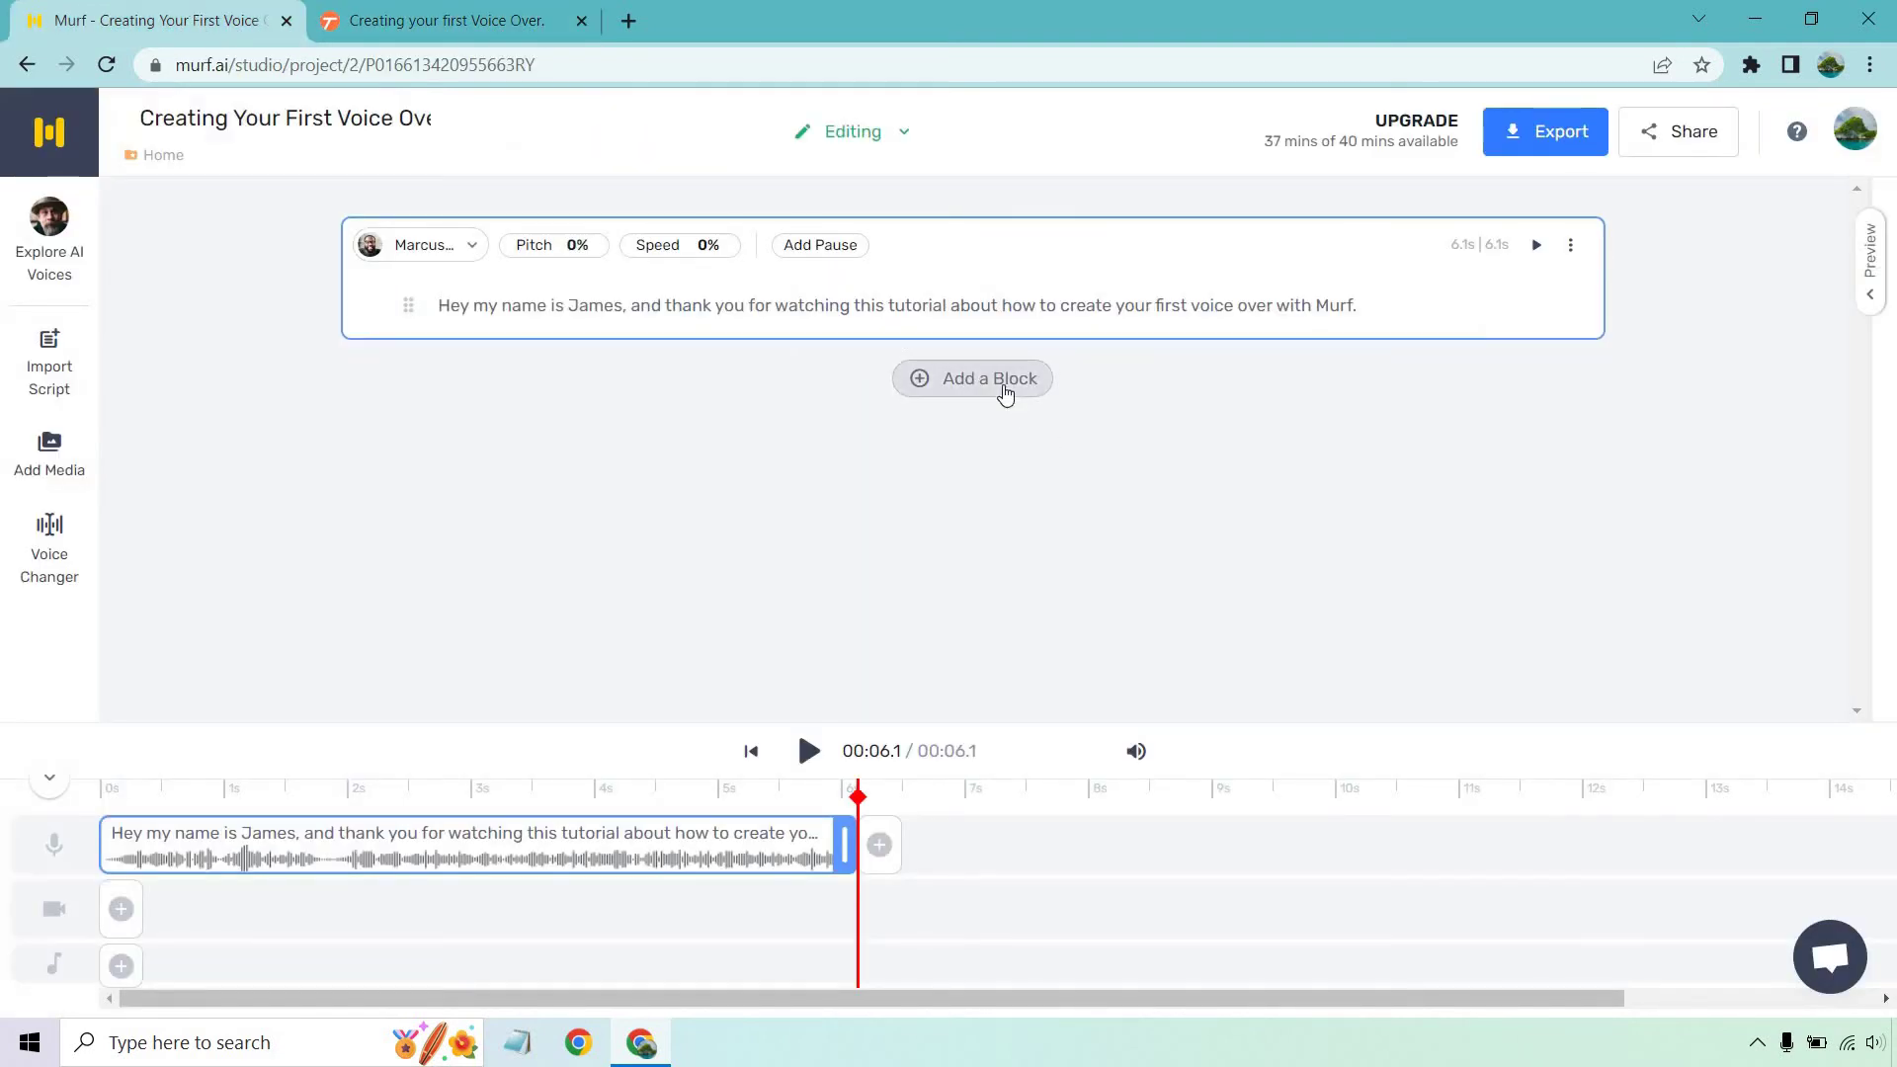
- Add a second block with the walkthrough sentence, generate its audio, and play the 10.9-second voice-over from the start
click(1003, 391)
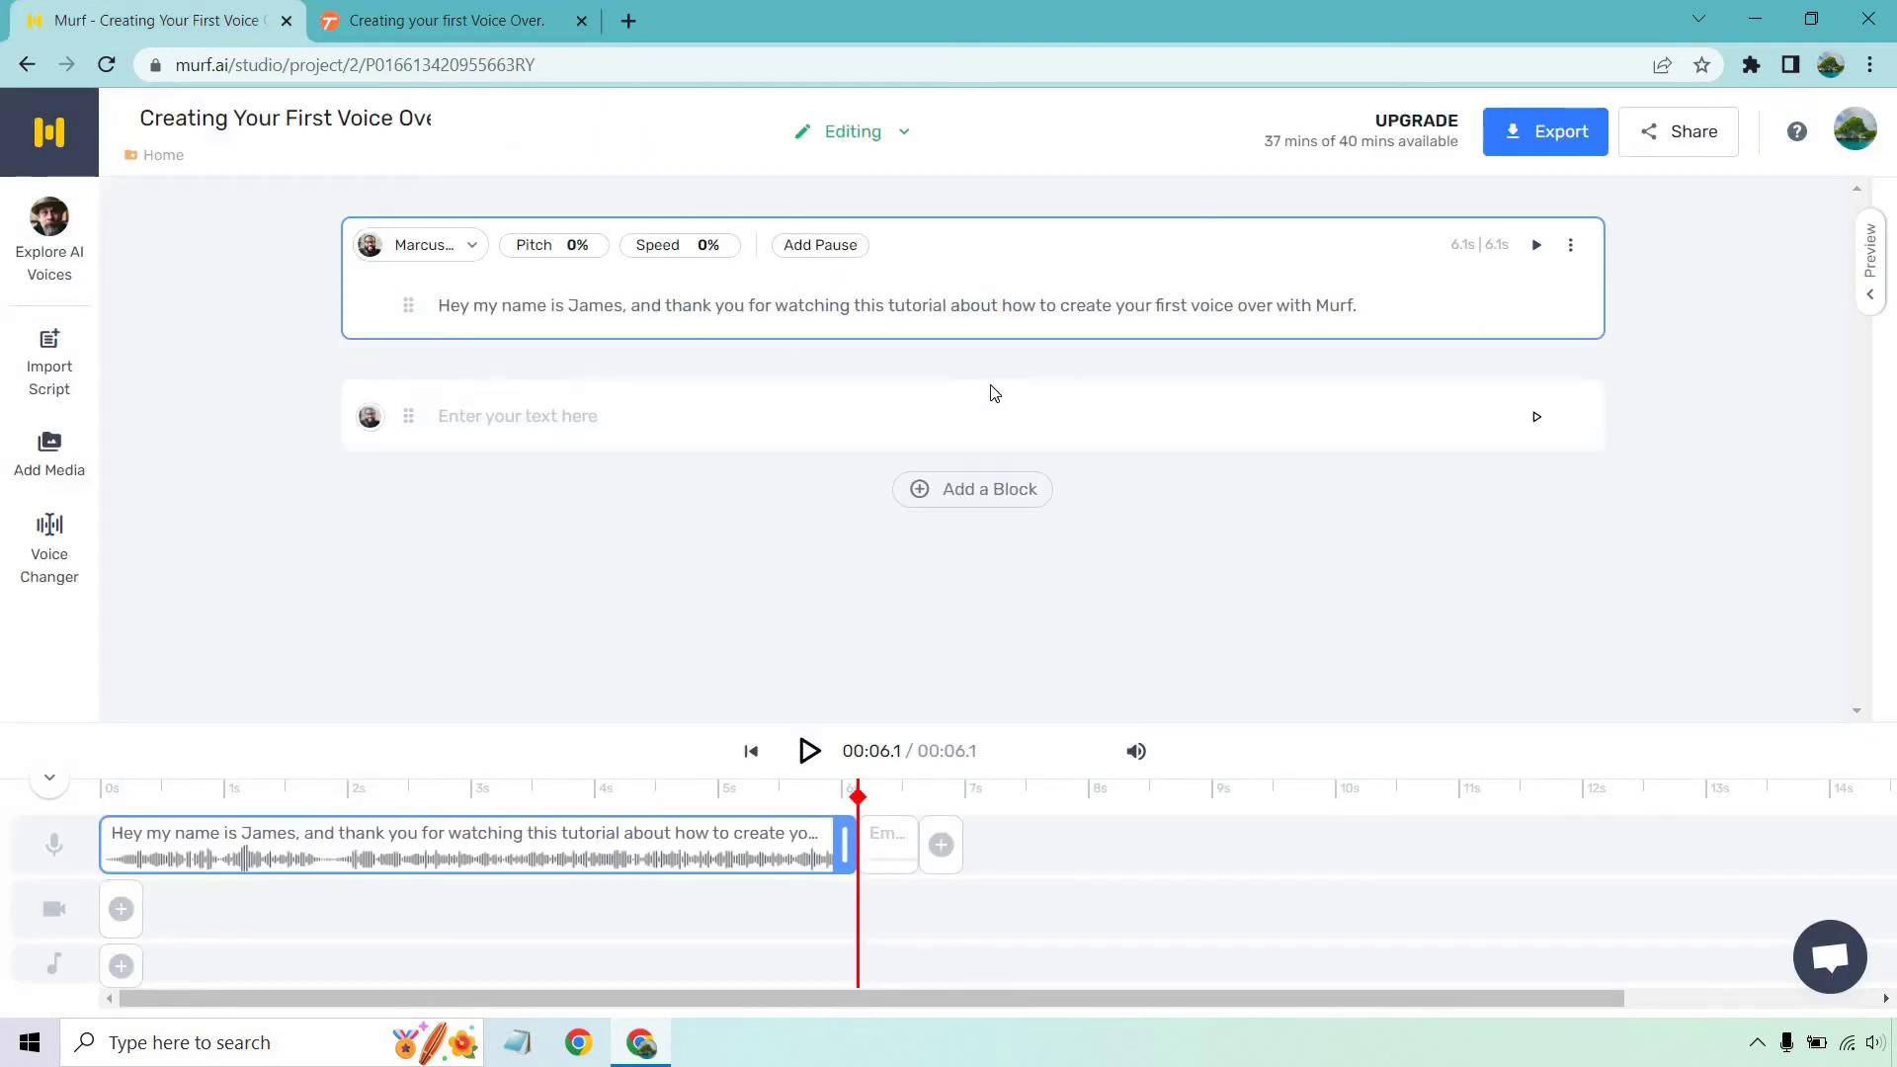
click(588, 416)
text(In this video, I'm going to walk you the process of creating your very first voice over.)
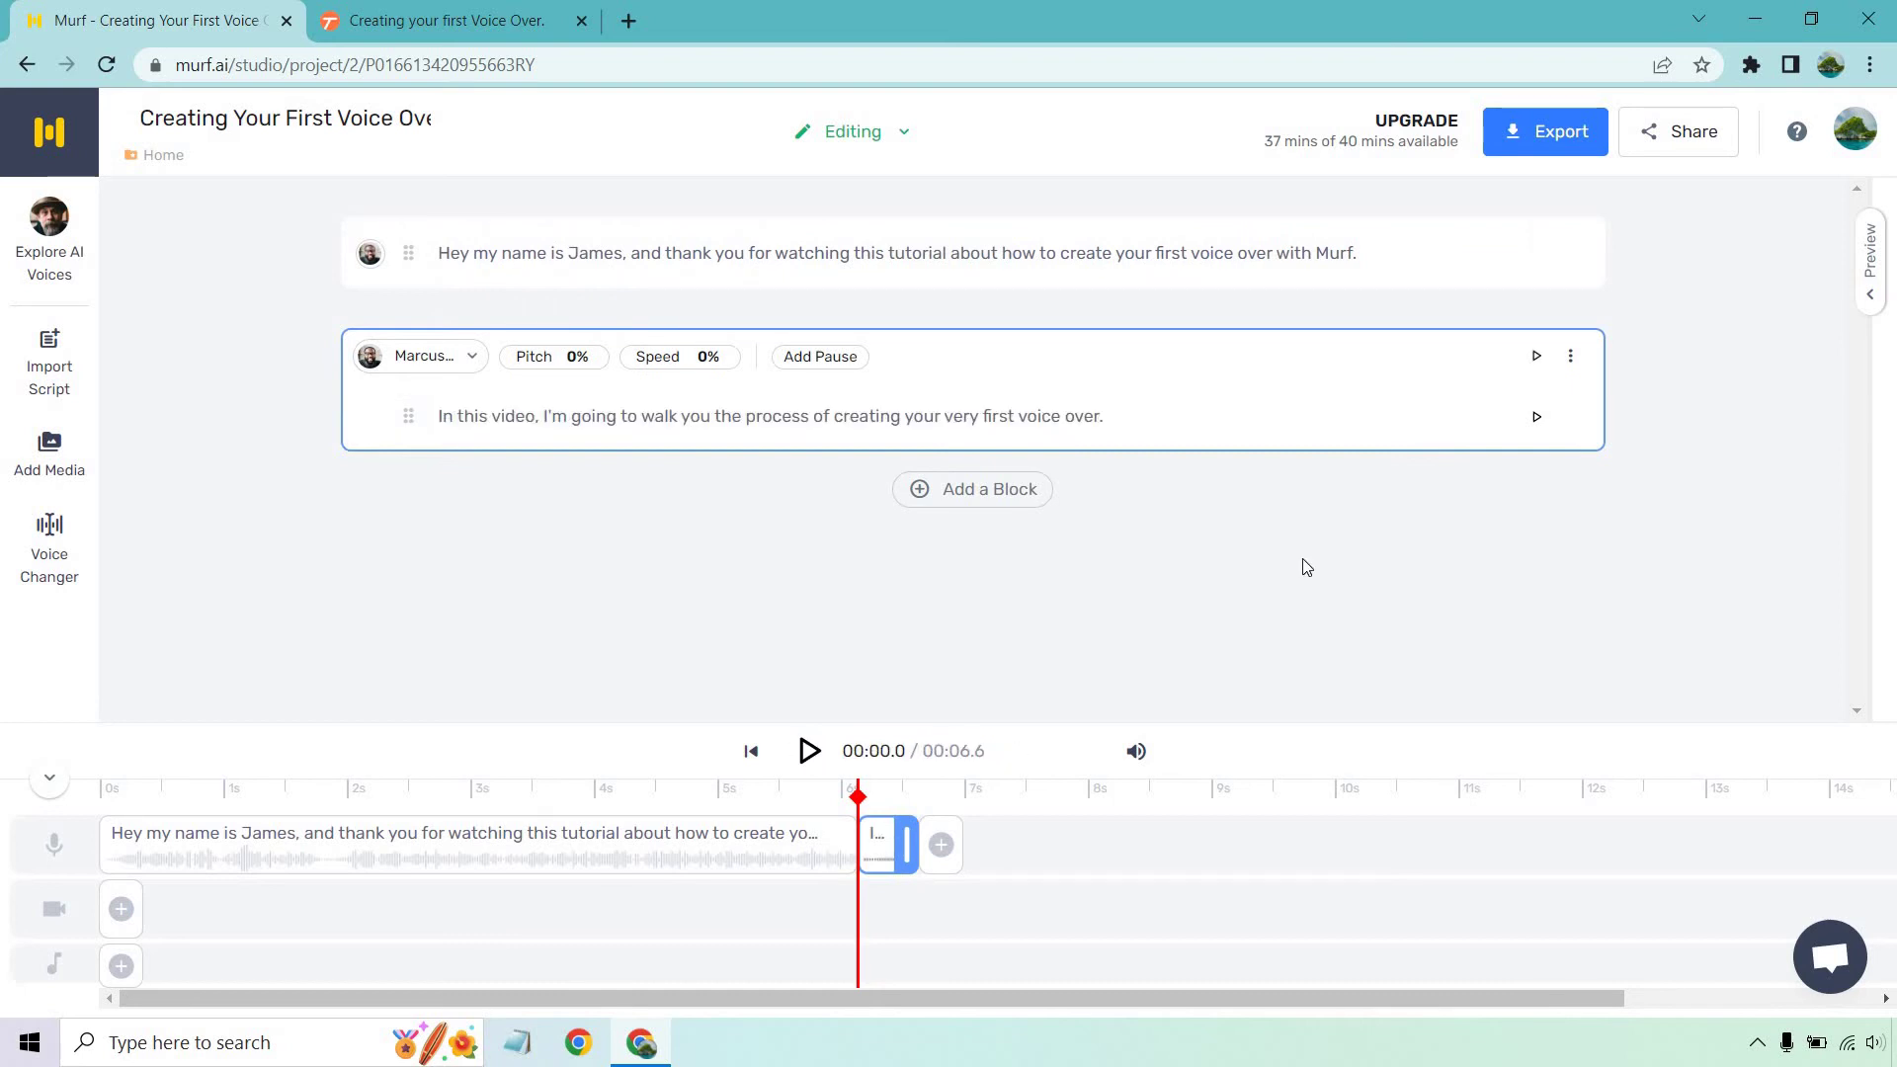
click(1538, 420)
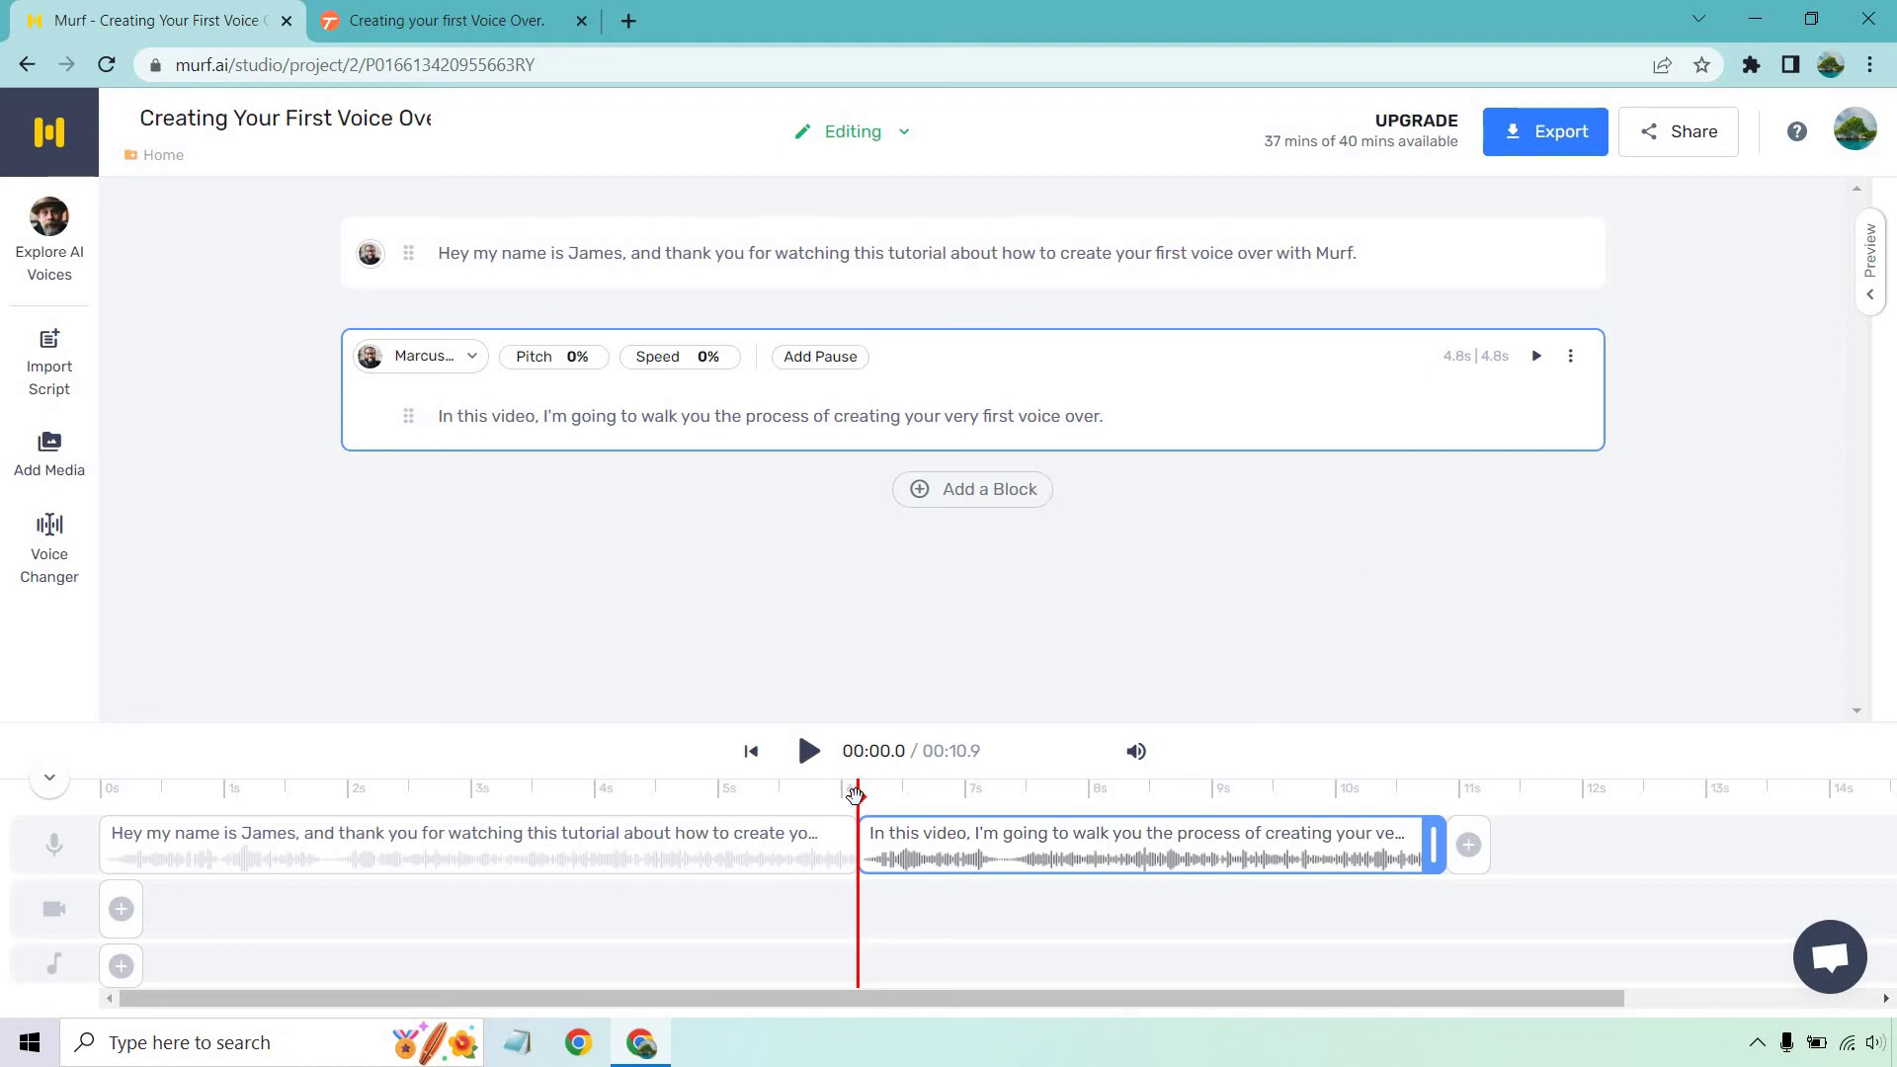
drag(856, 795, 5, 746)
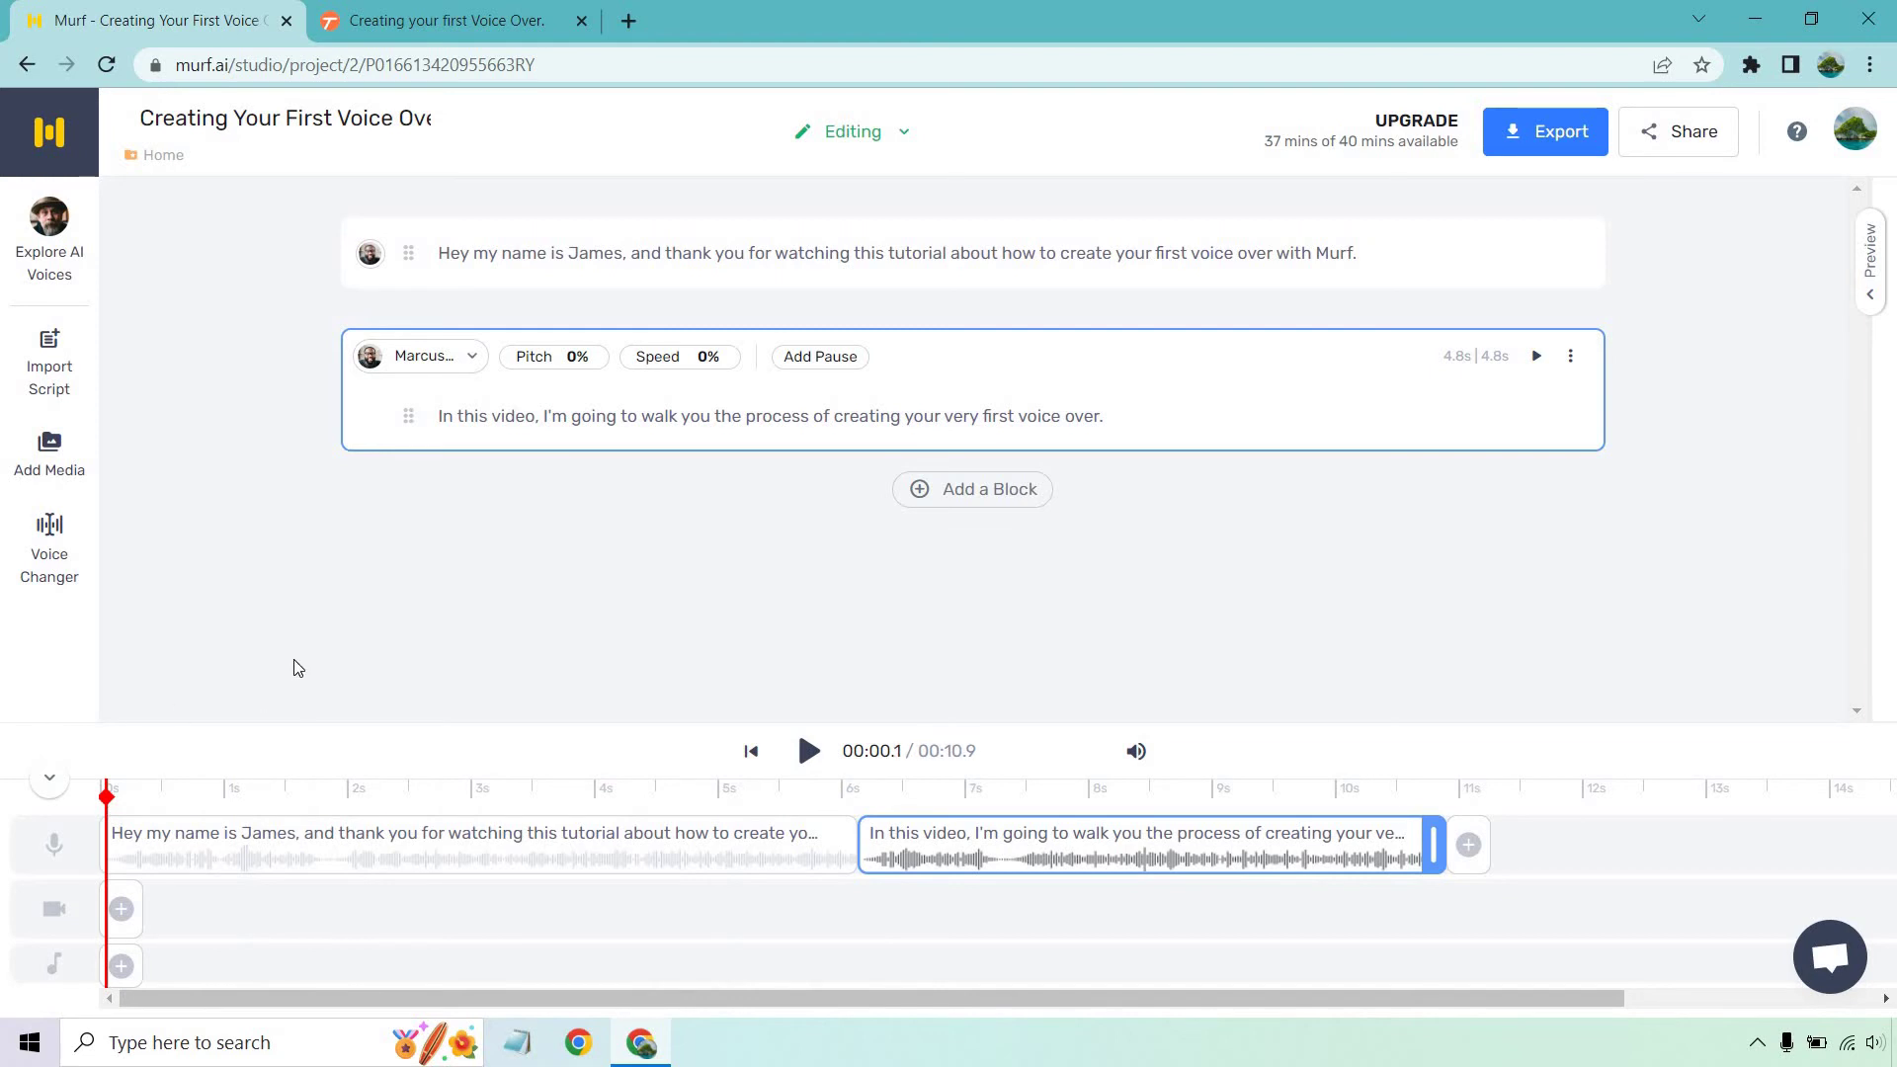
click(805, 753)
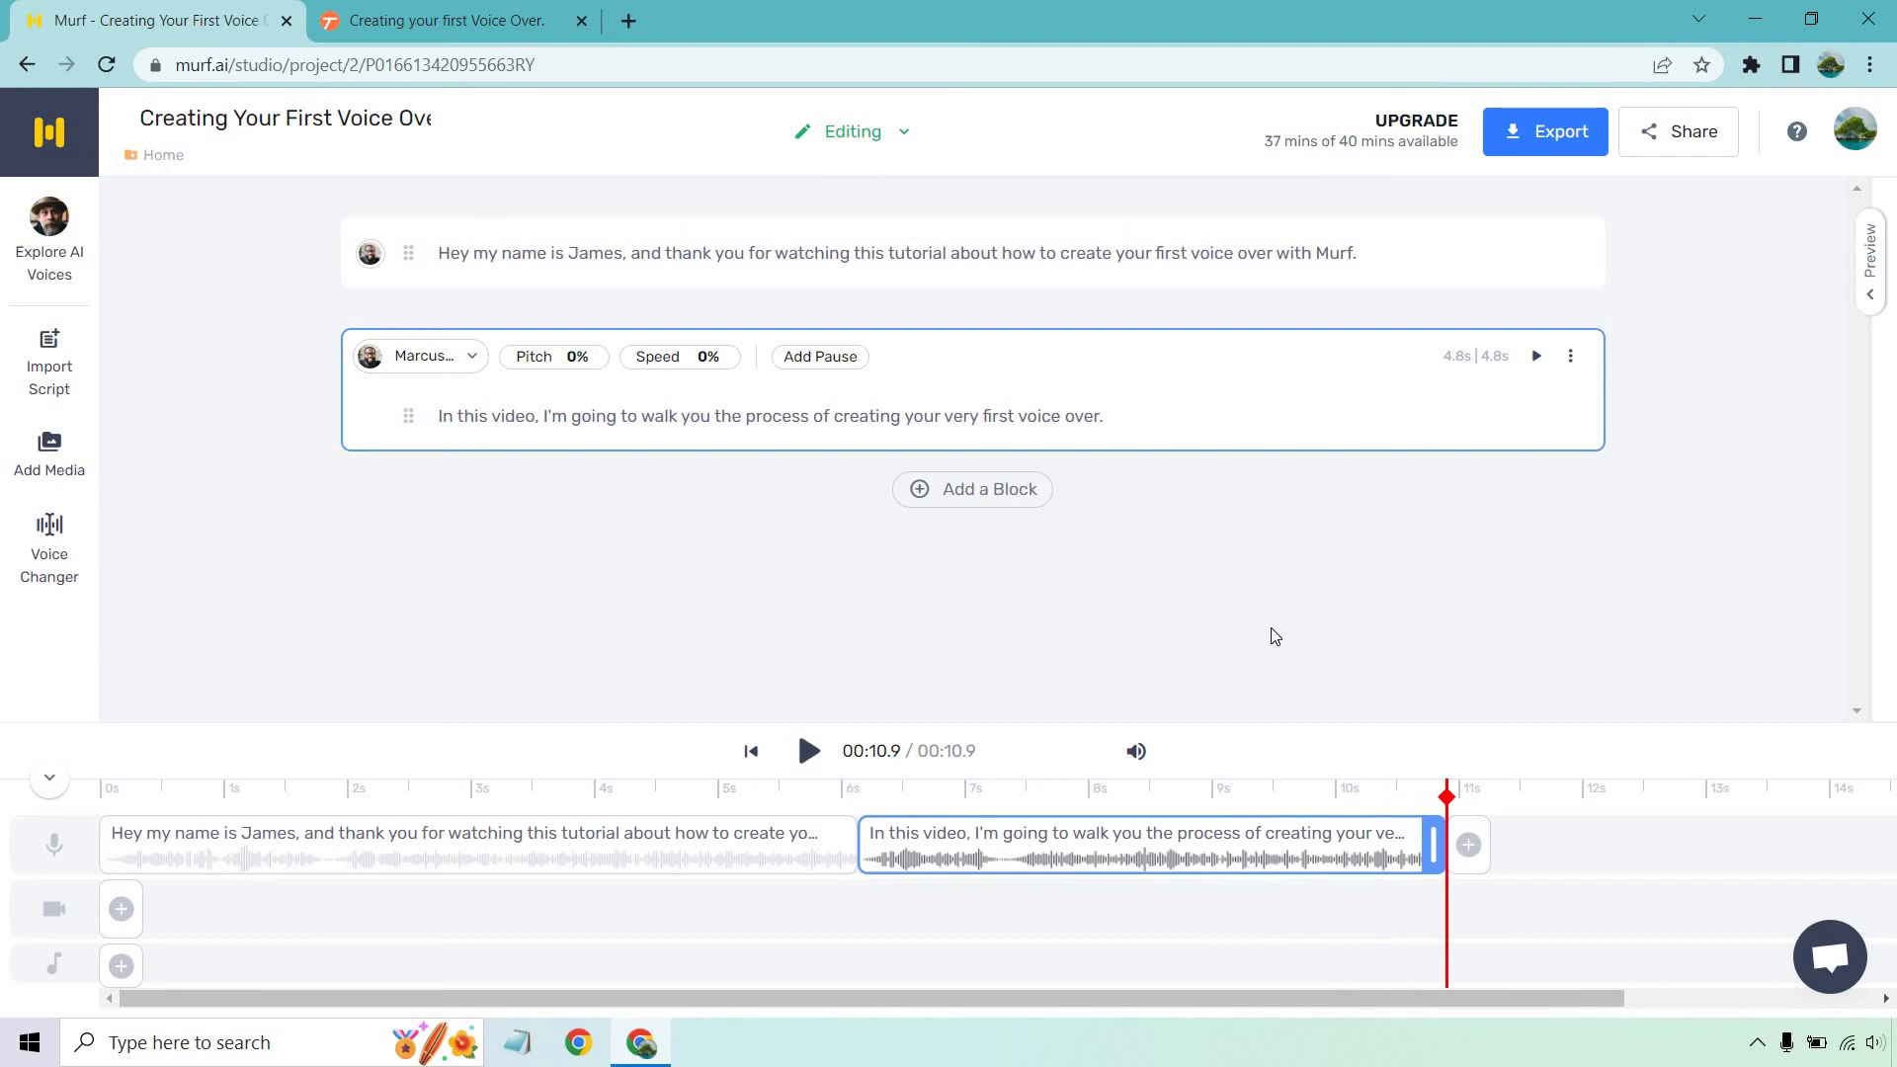
- Change the first block's opening 'Hey' to 'Hello,'
click(494, 254)
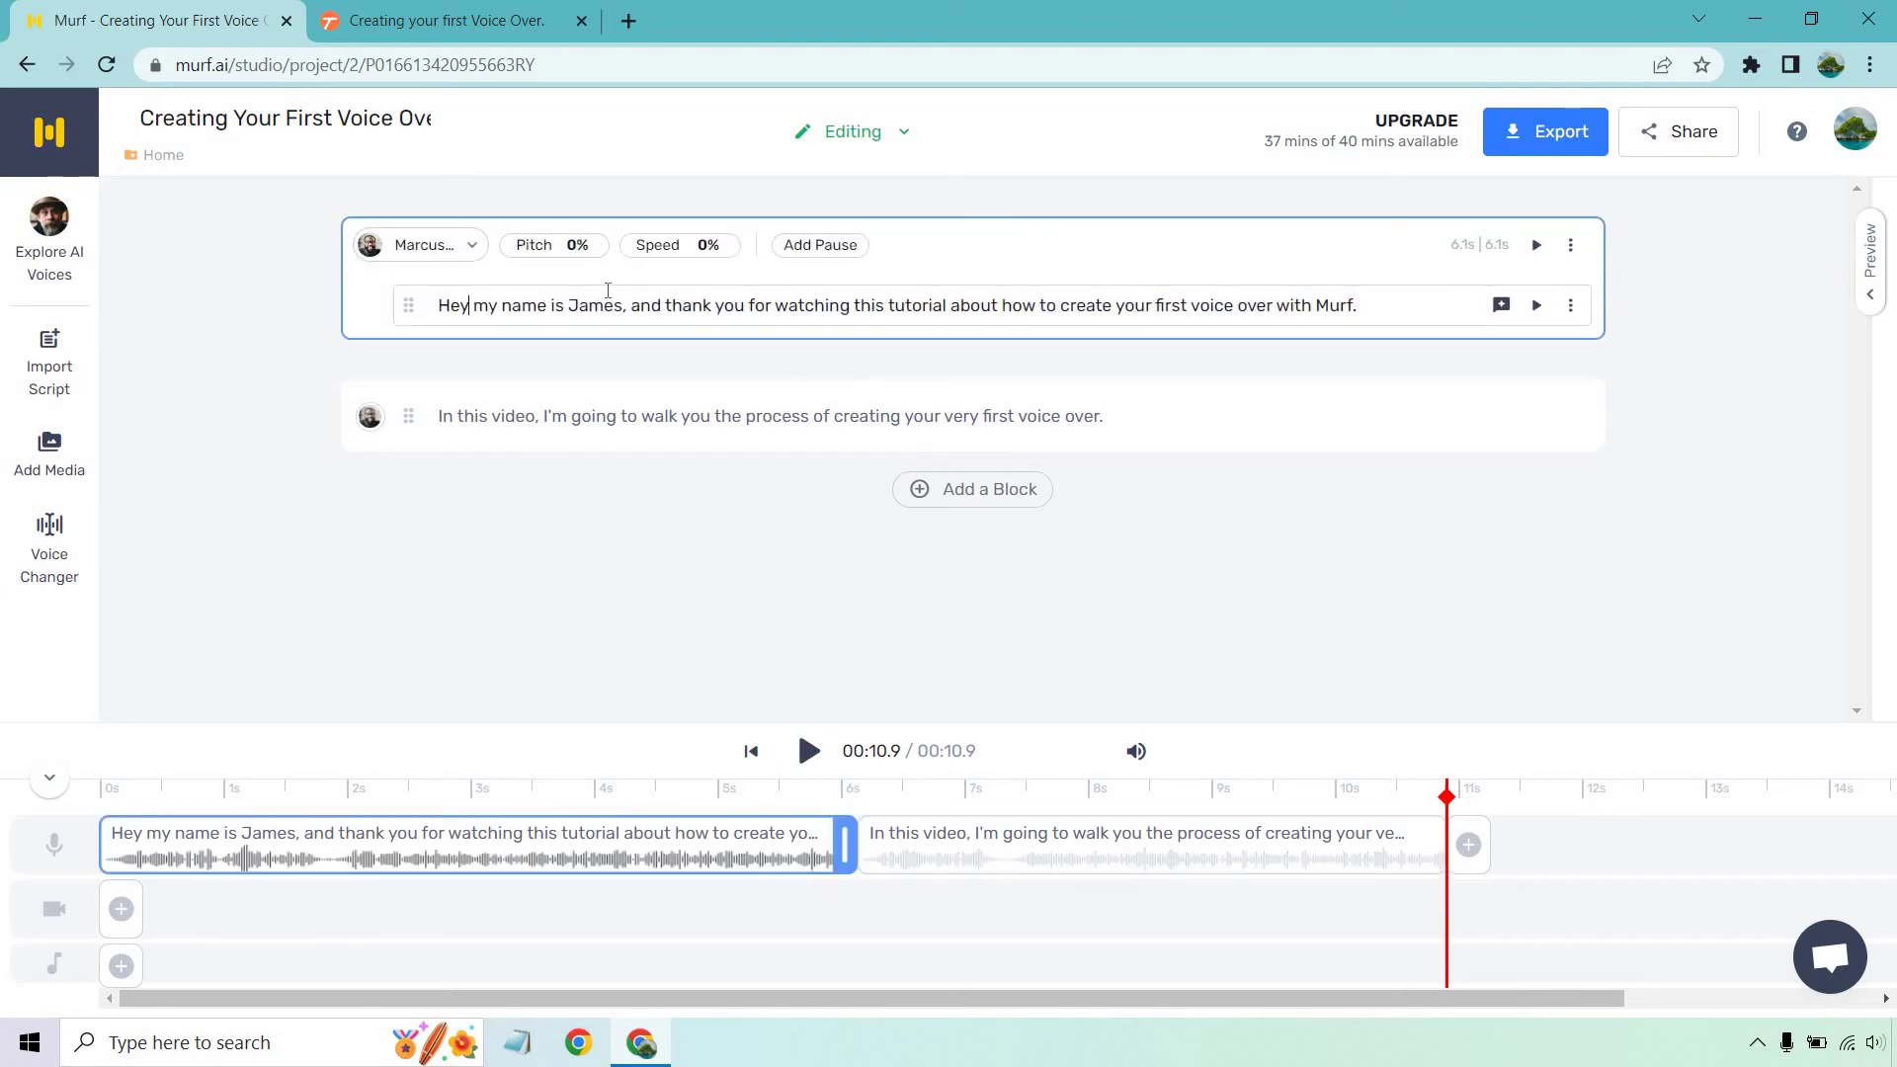
key(BackSpace)
text(llo,)
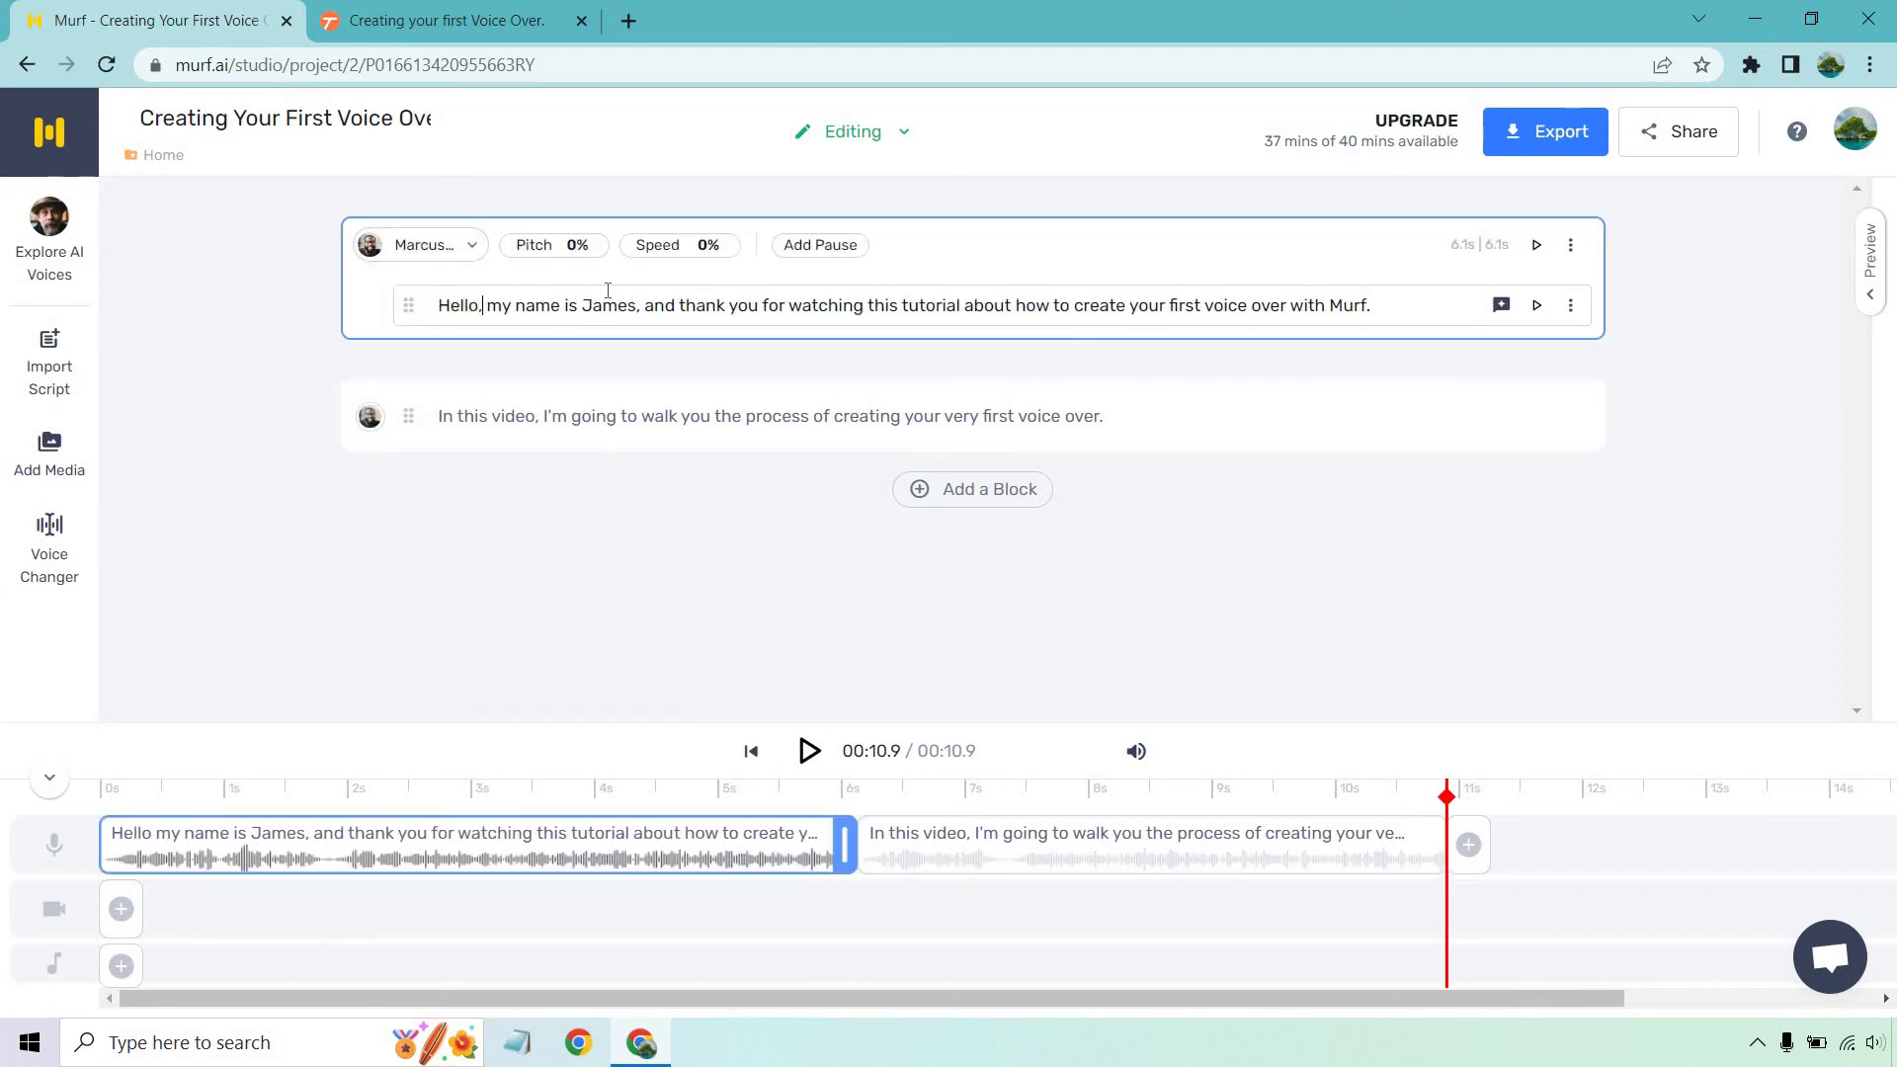
click(1724, 310)
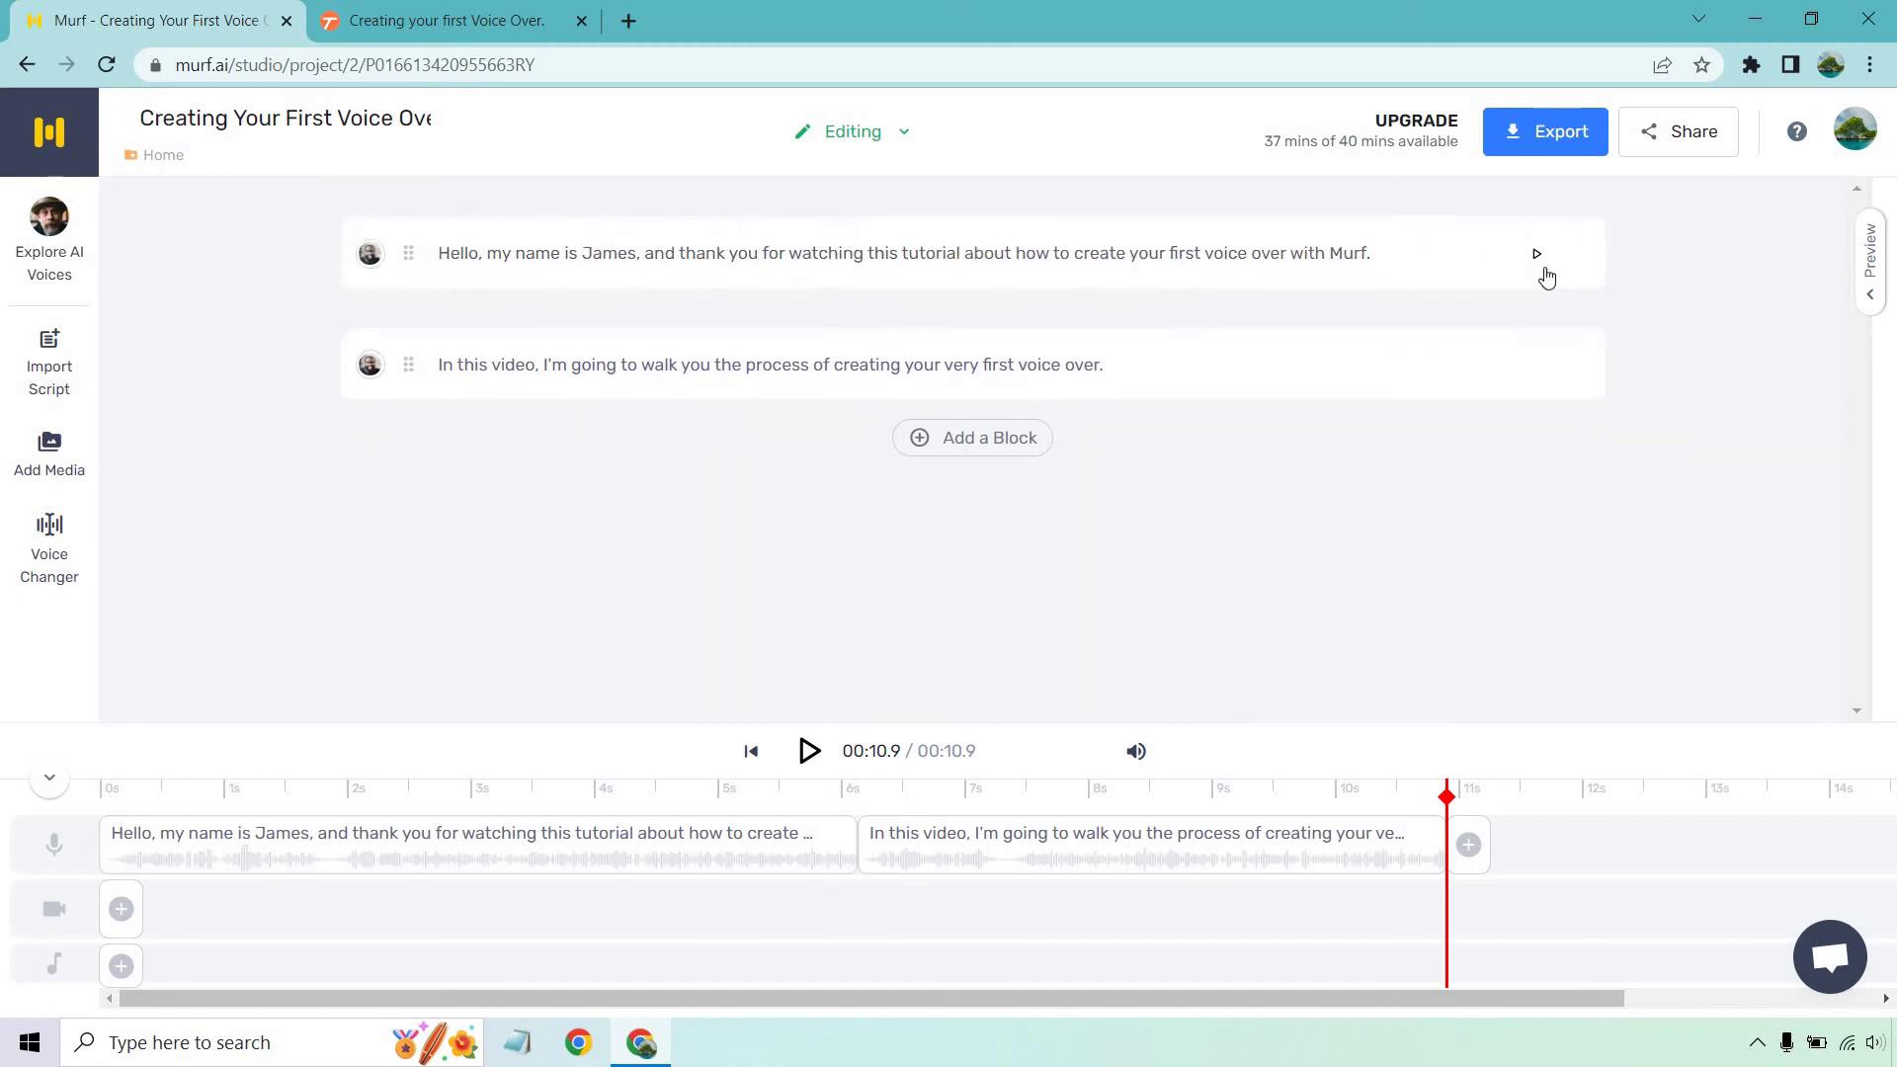
- Regenerate the first block's audio and play the 11.3-second voice-over from the start
click(1535, 257)
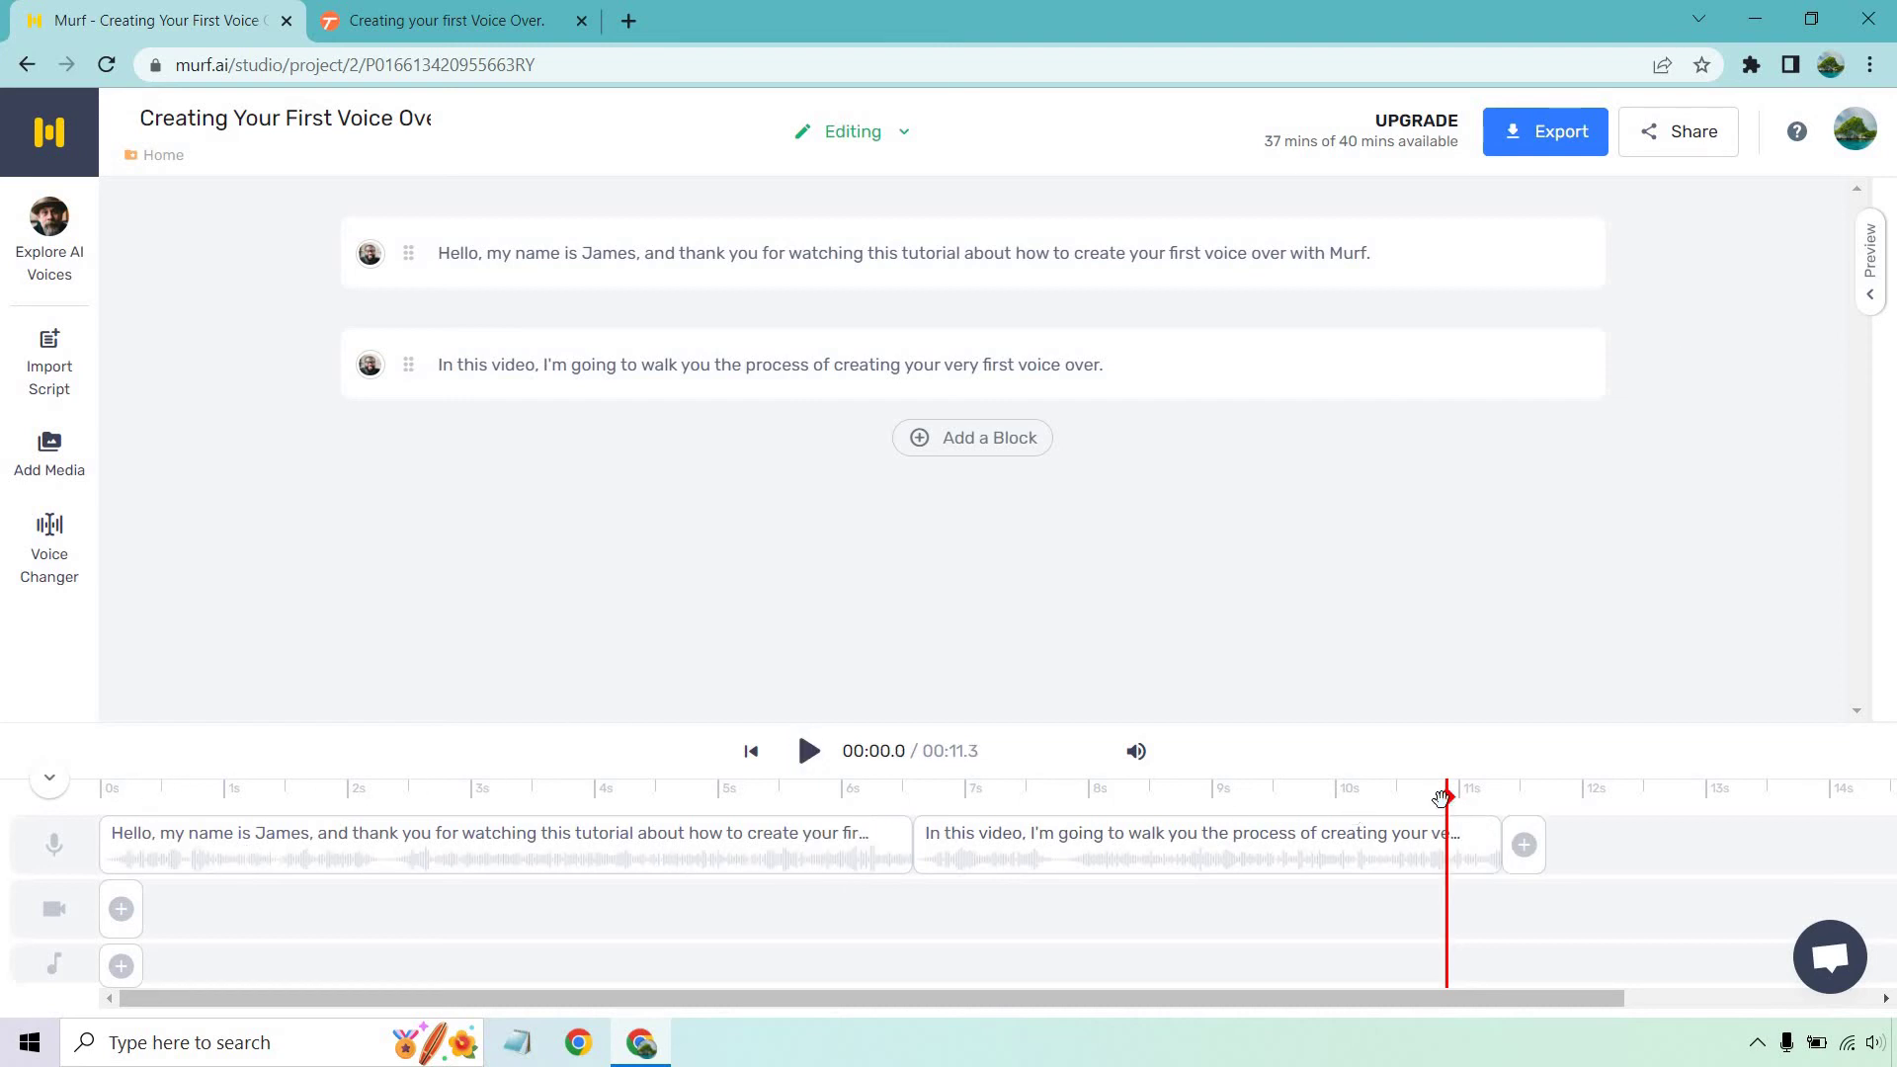
drag(1446, 796, 915, 796)
drag(235, 765, 84, 796)
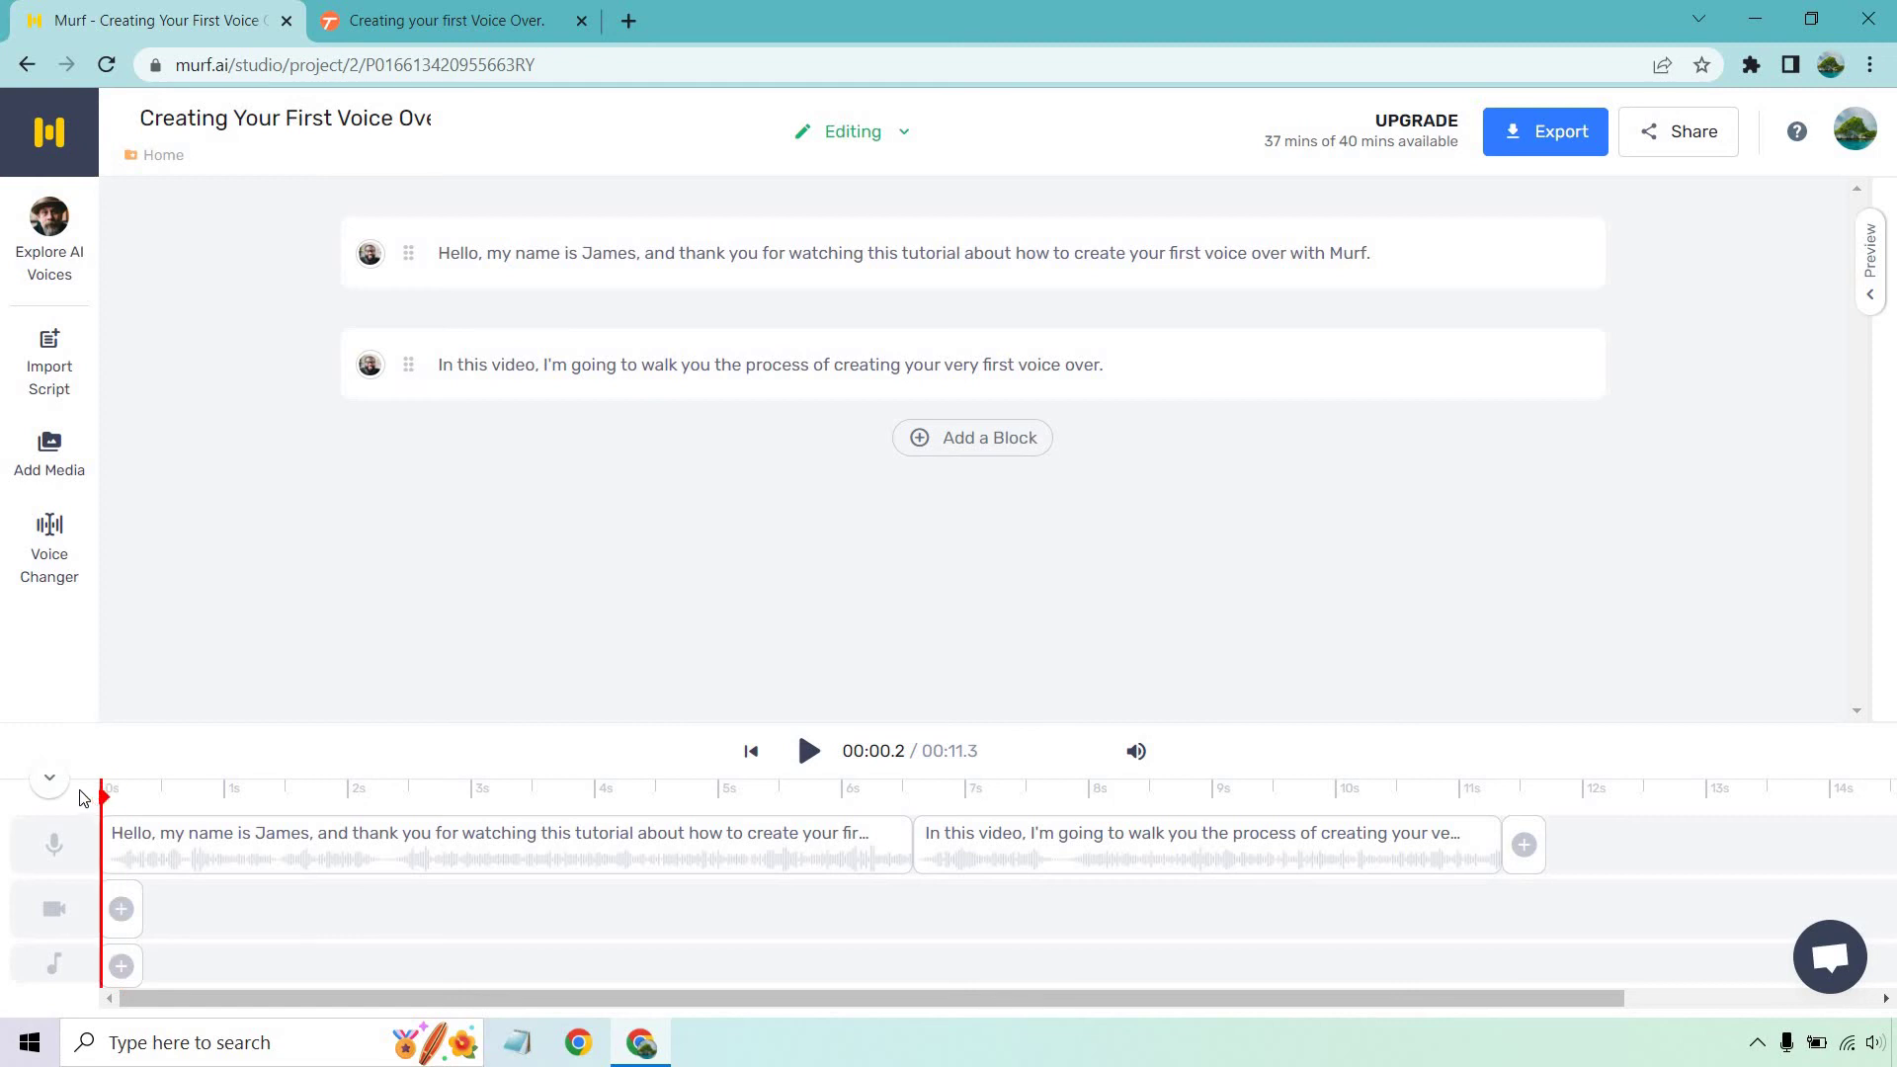
click(808, 751)
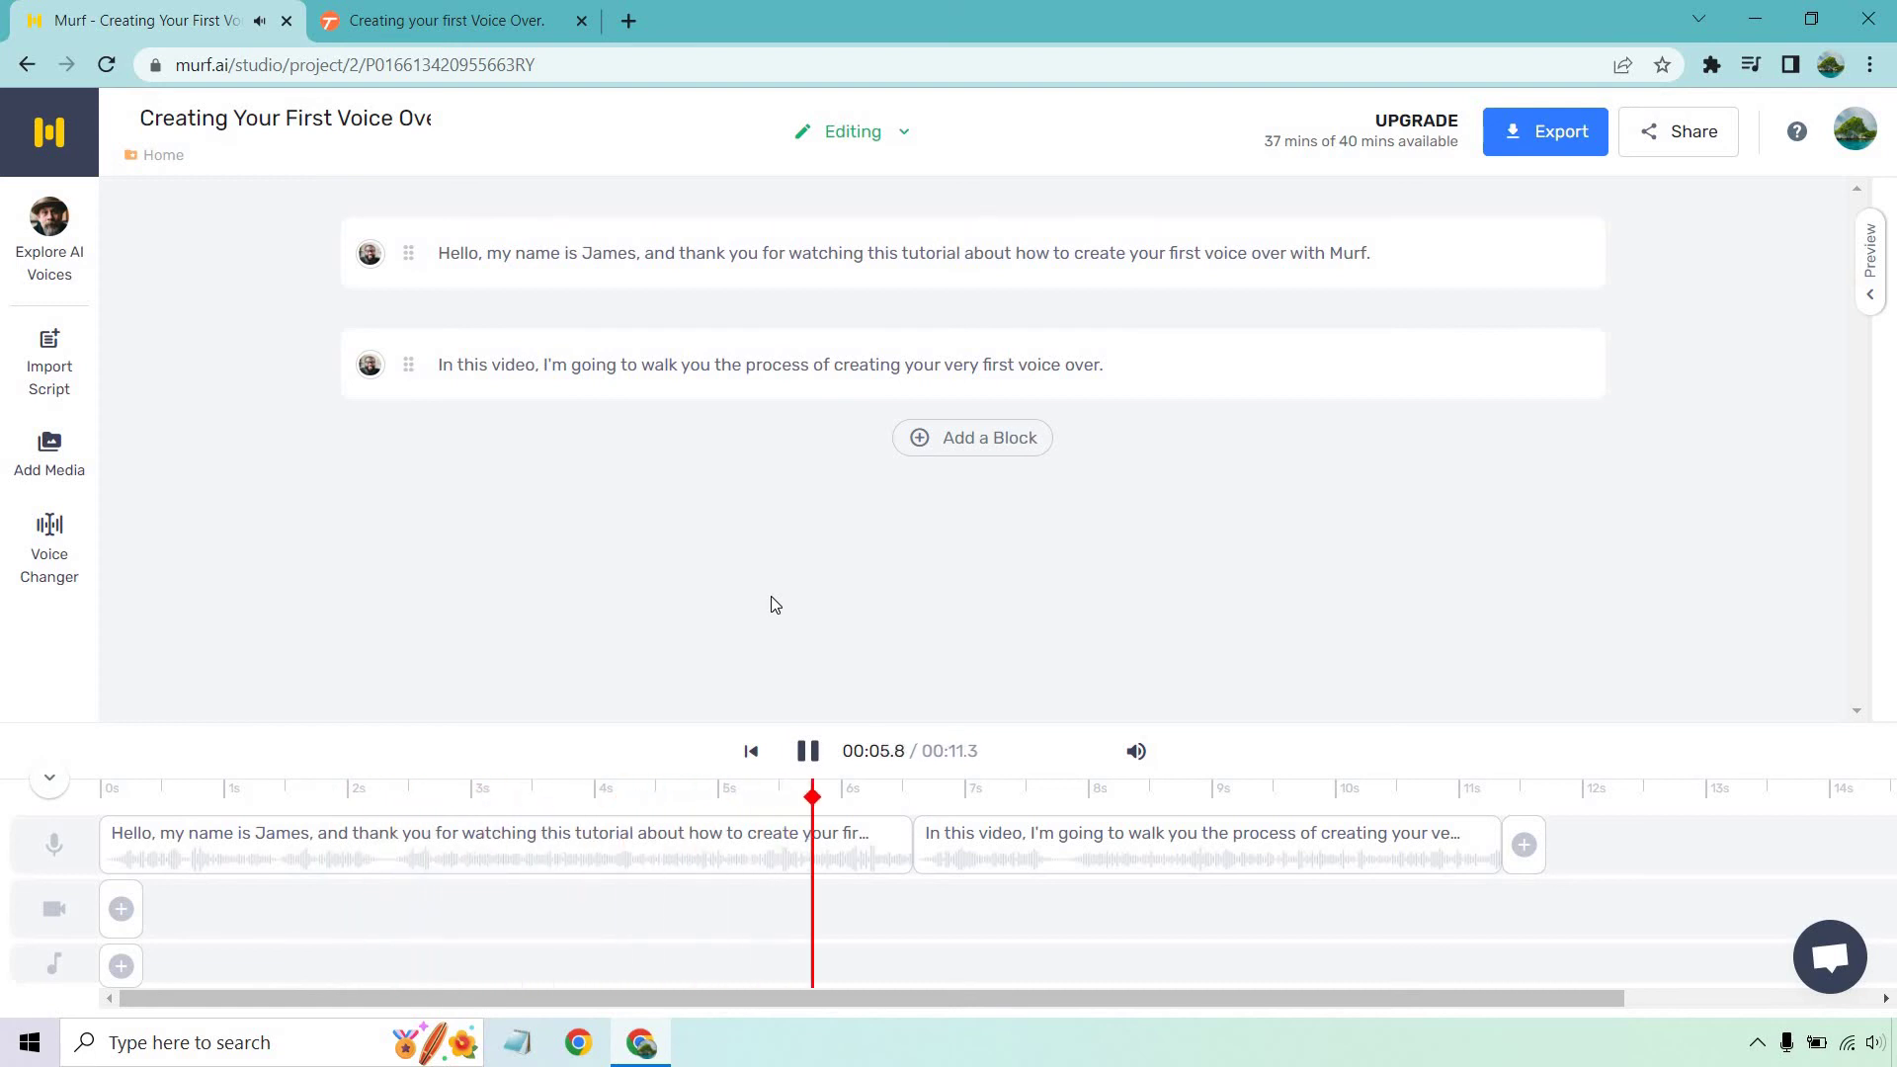
click(808, 753)
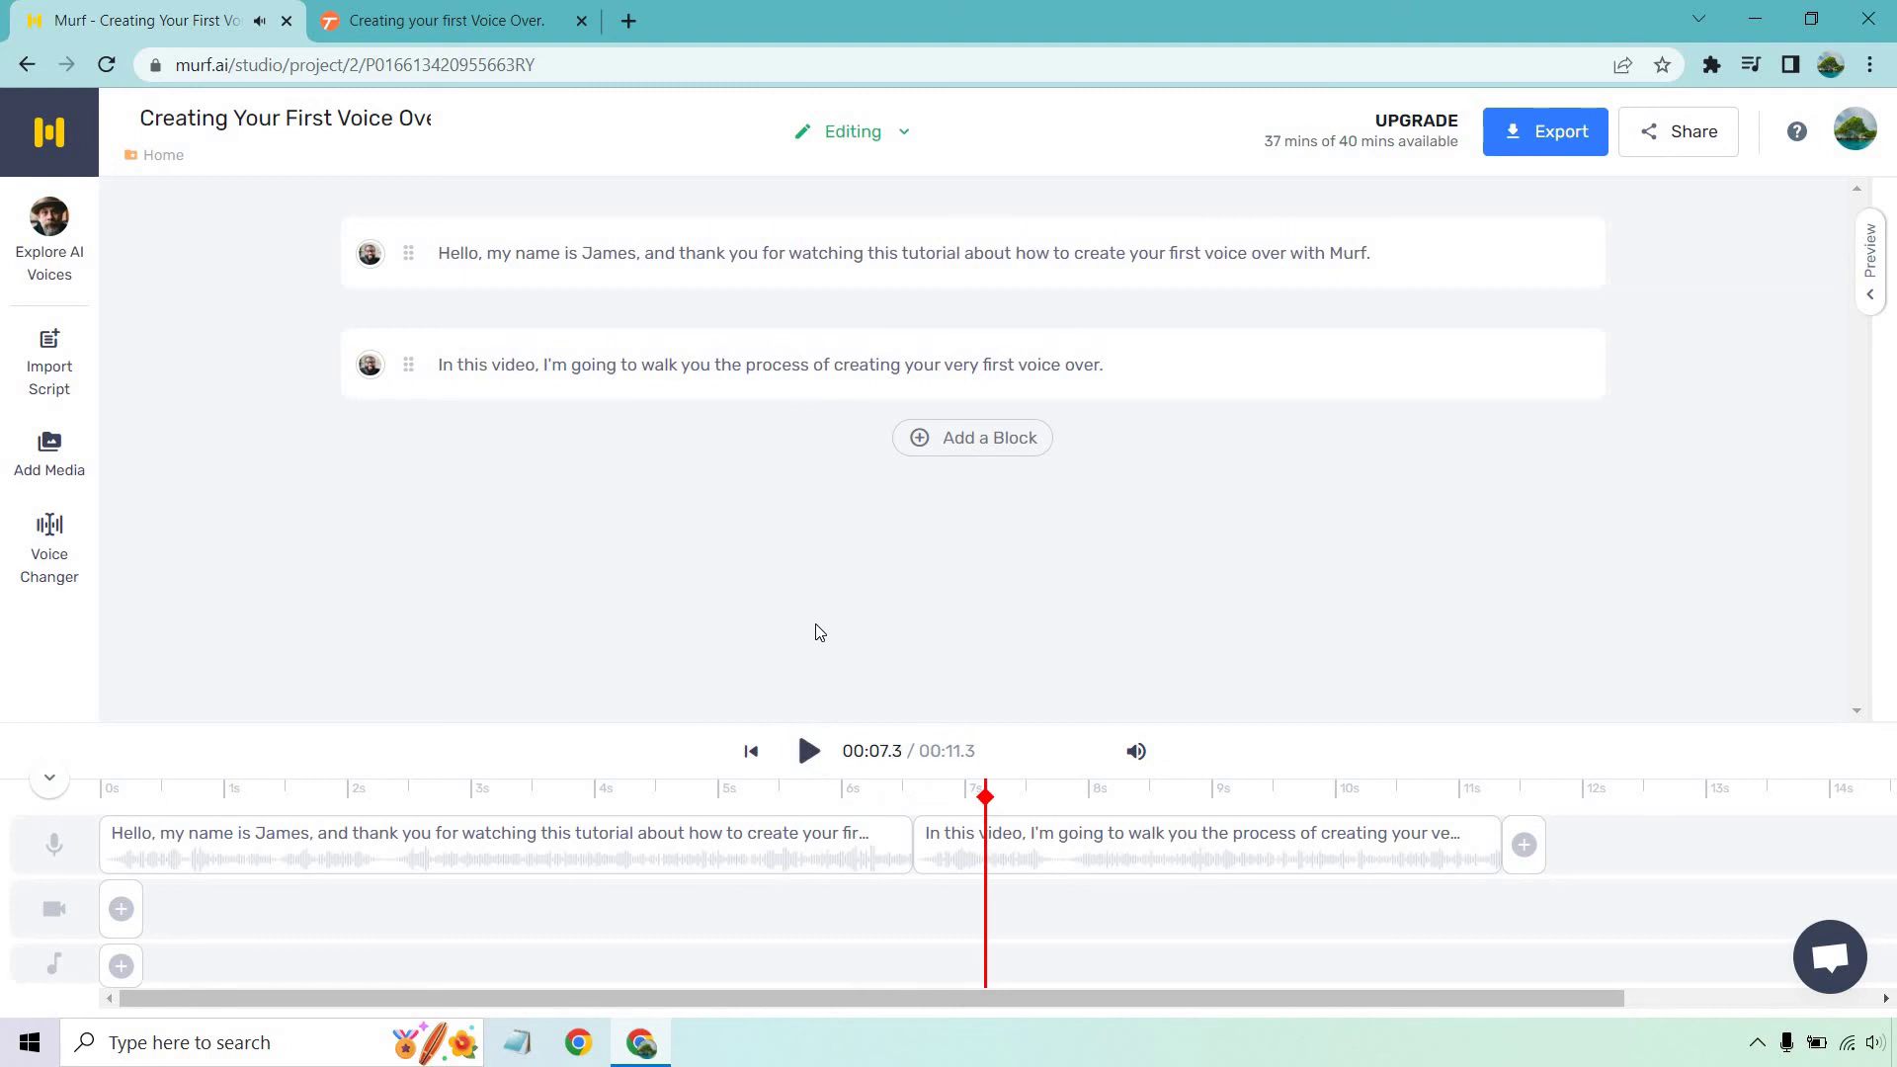
- Replace 'my name is' with 'I'm' in the first block, regenerate its 6.0-second audio, and play from the start
click(546, 255)
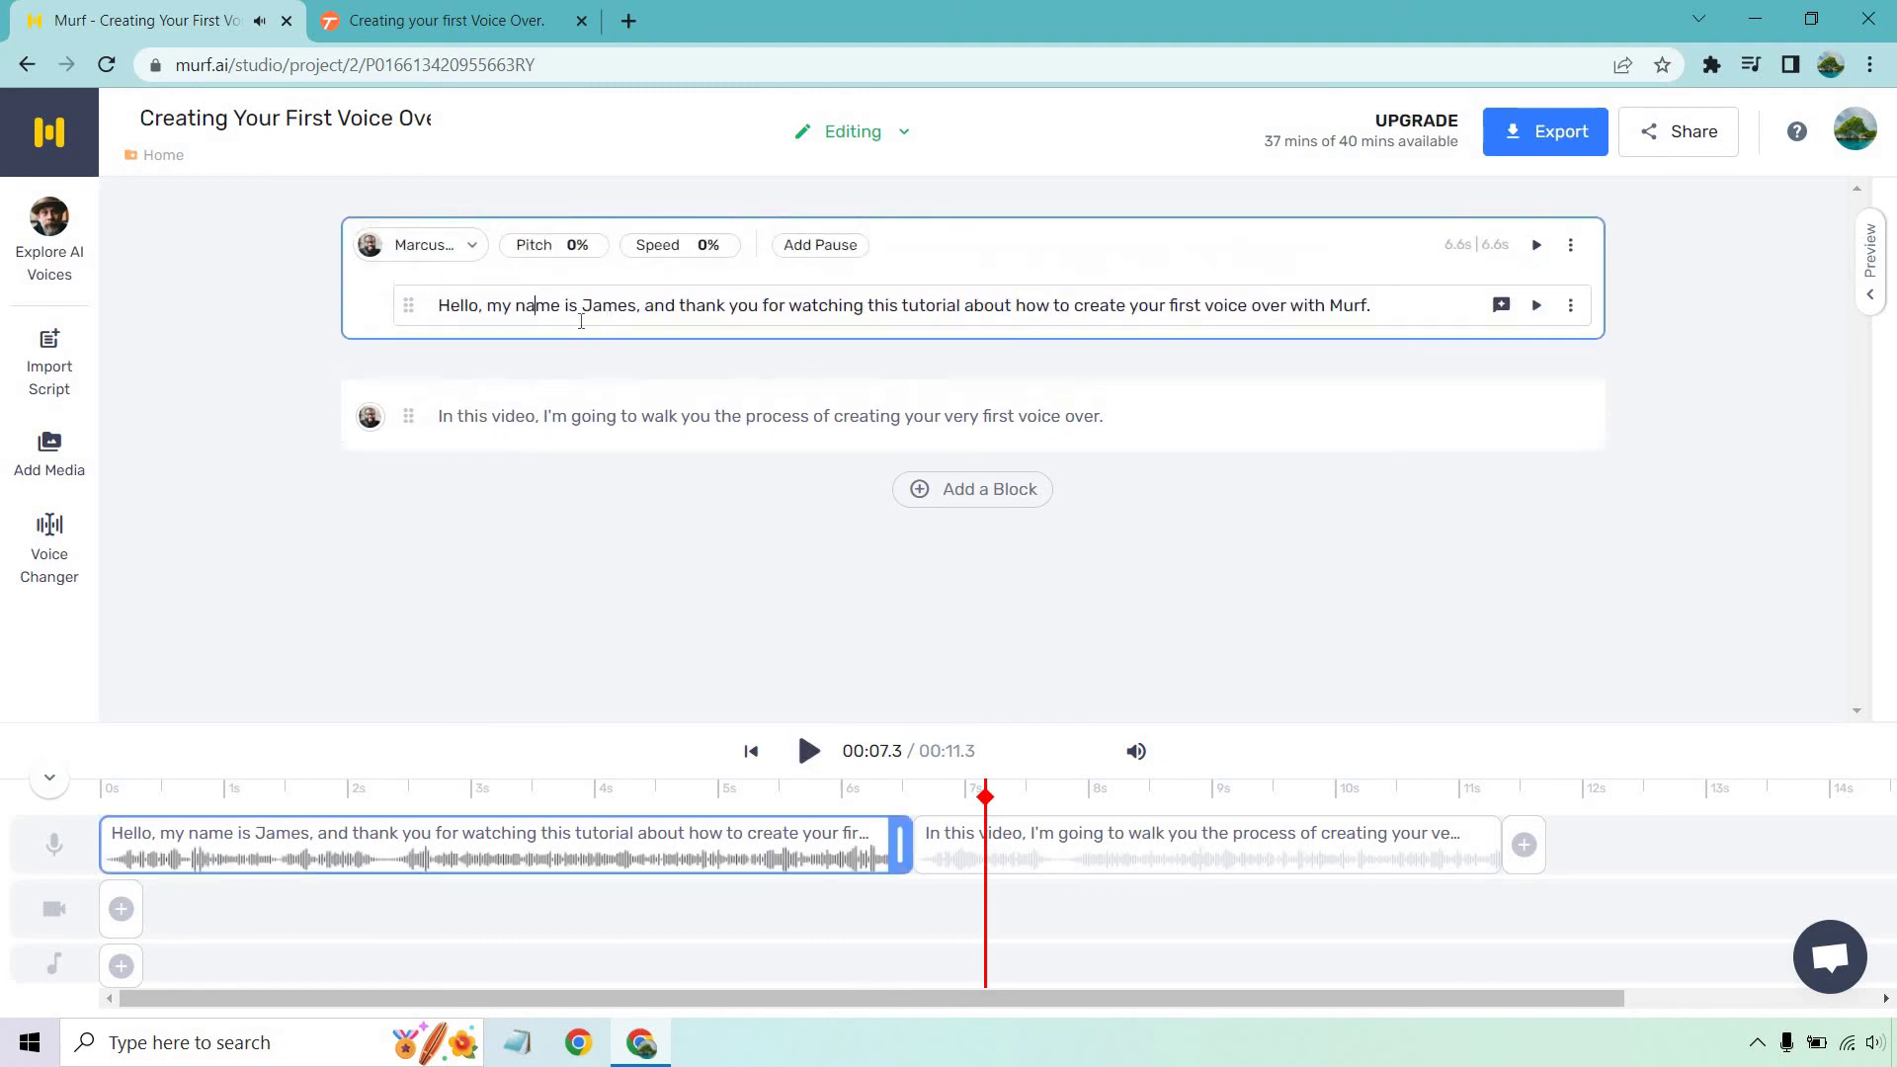
drag(584, 303, 487, 304)
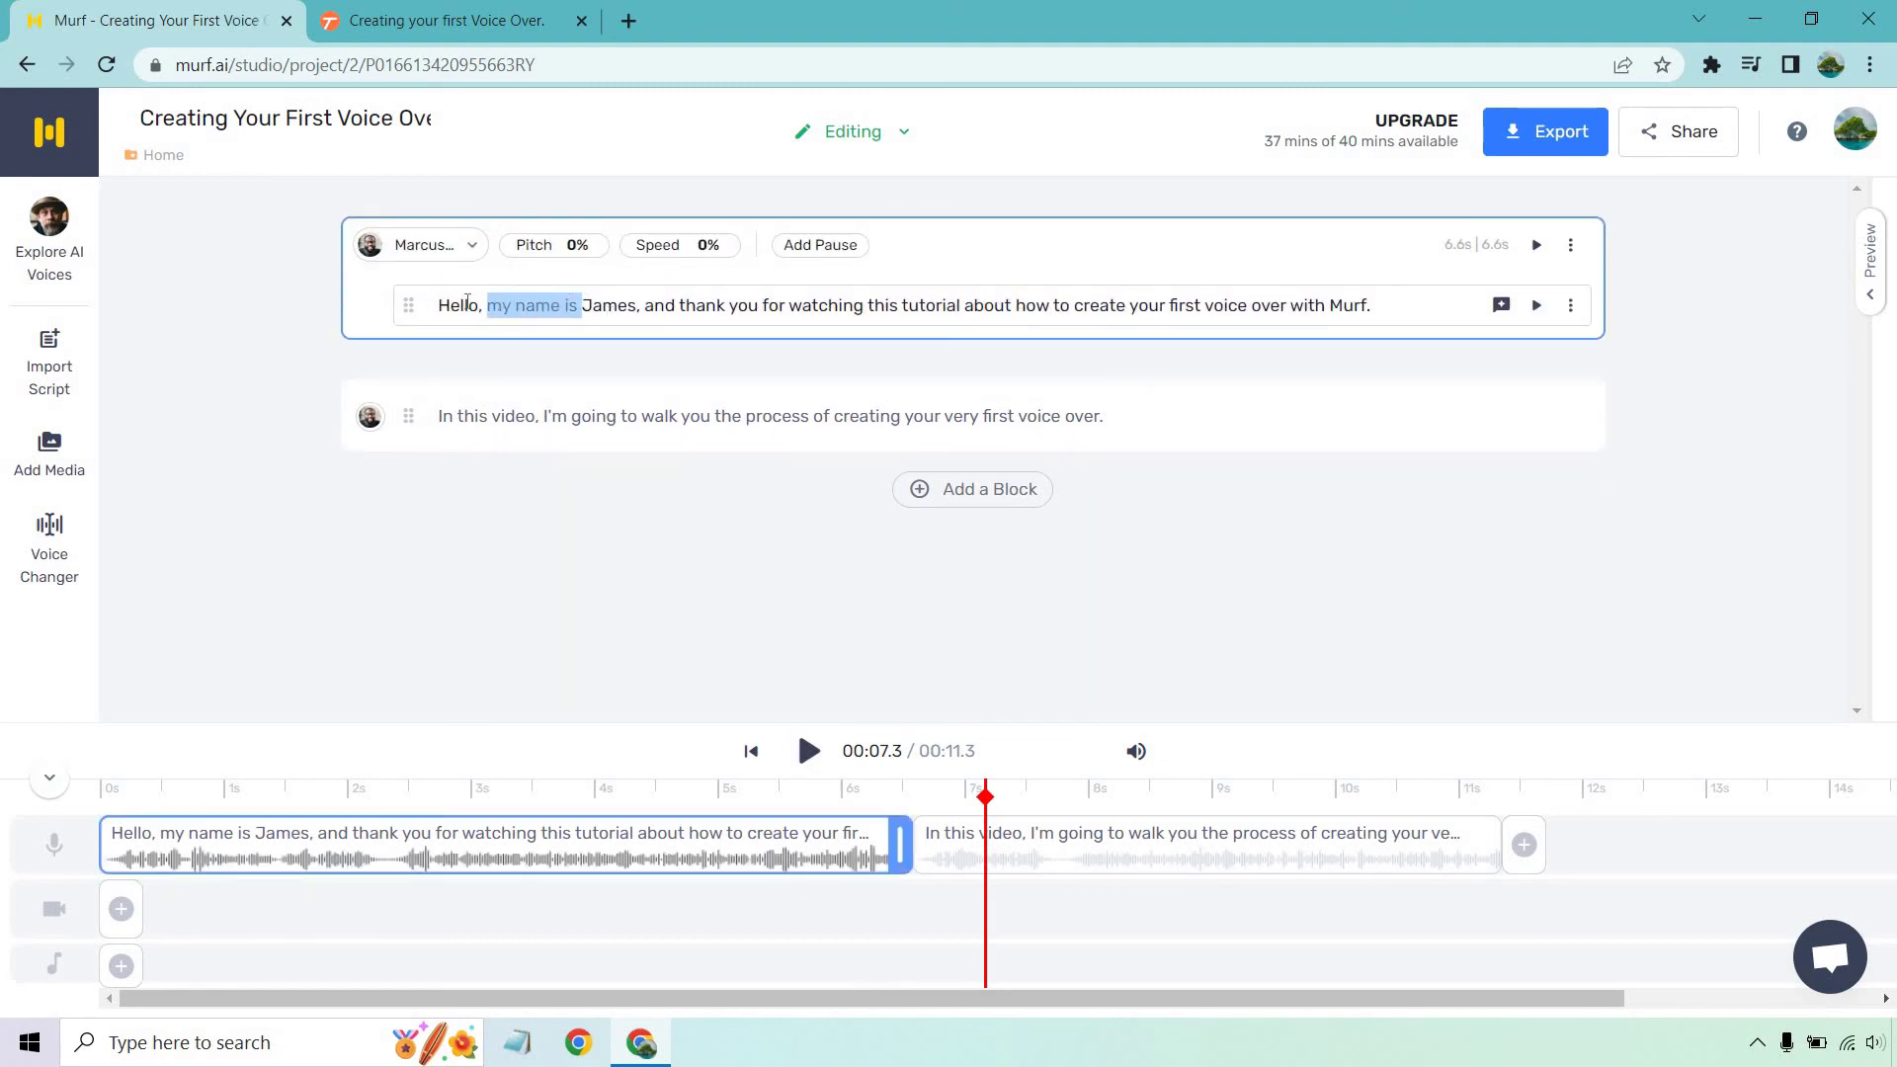
text(I'm)
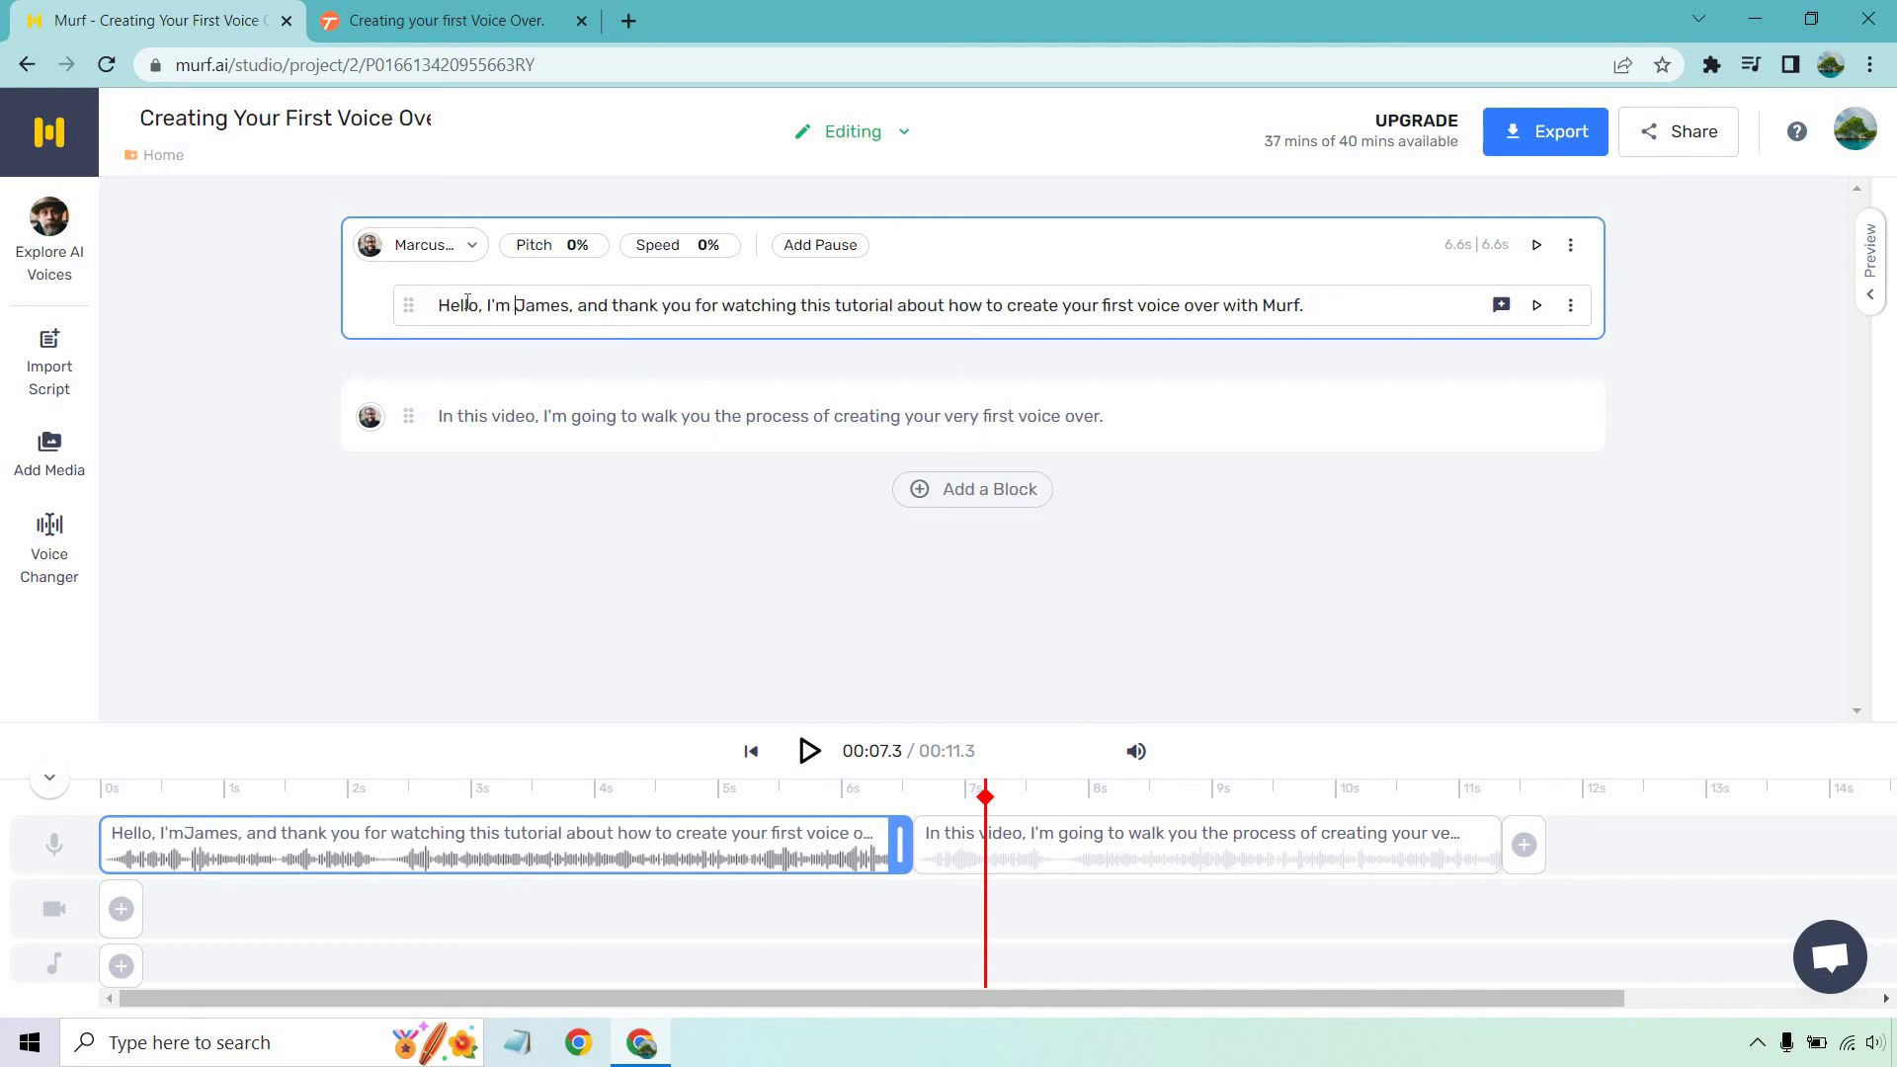
click(1535, 303)
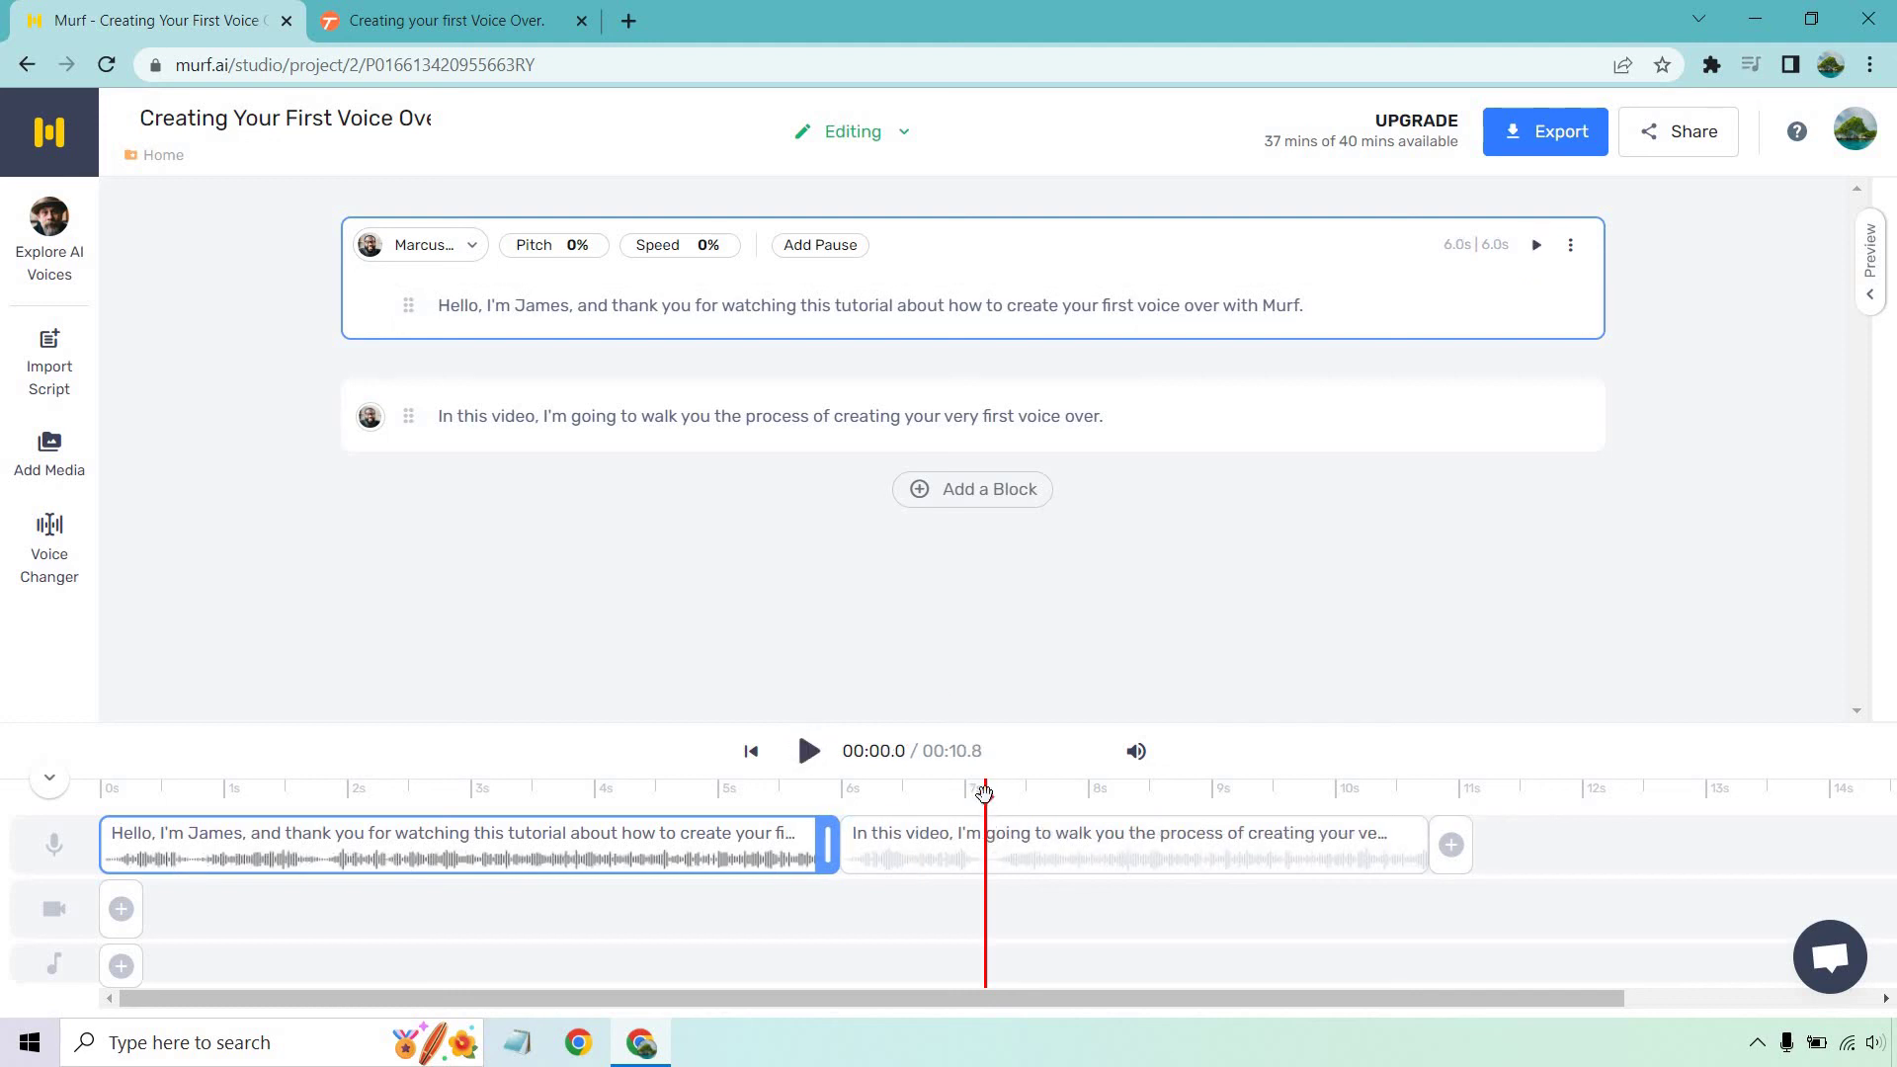
drag(984, 793, 3, 731)
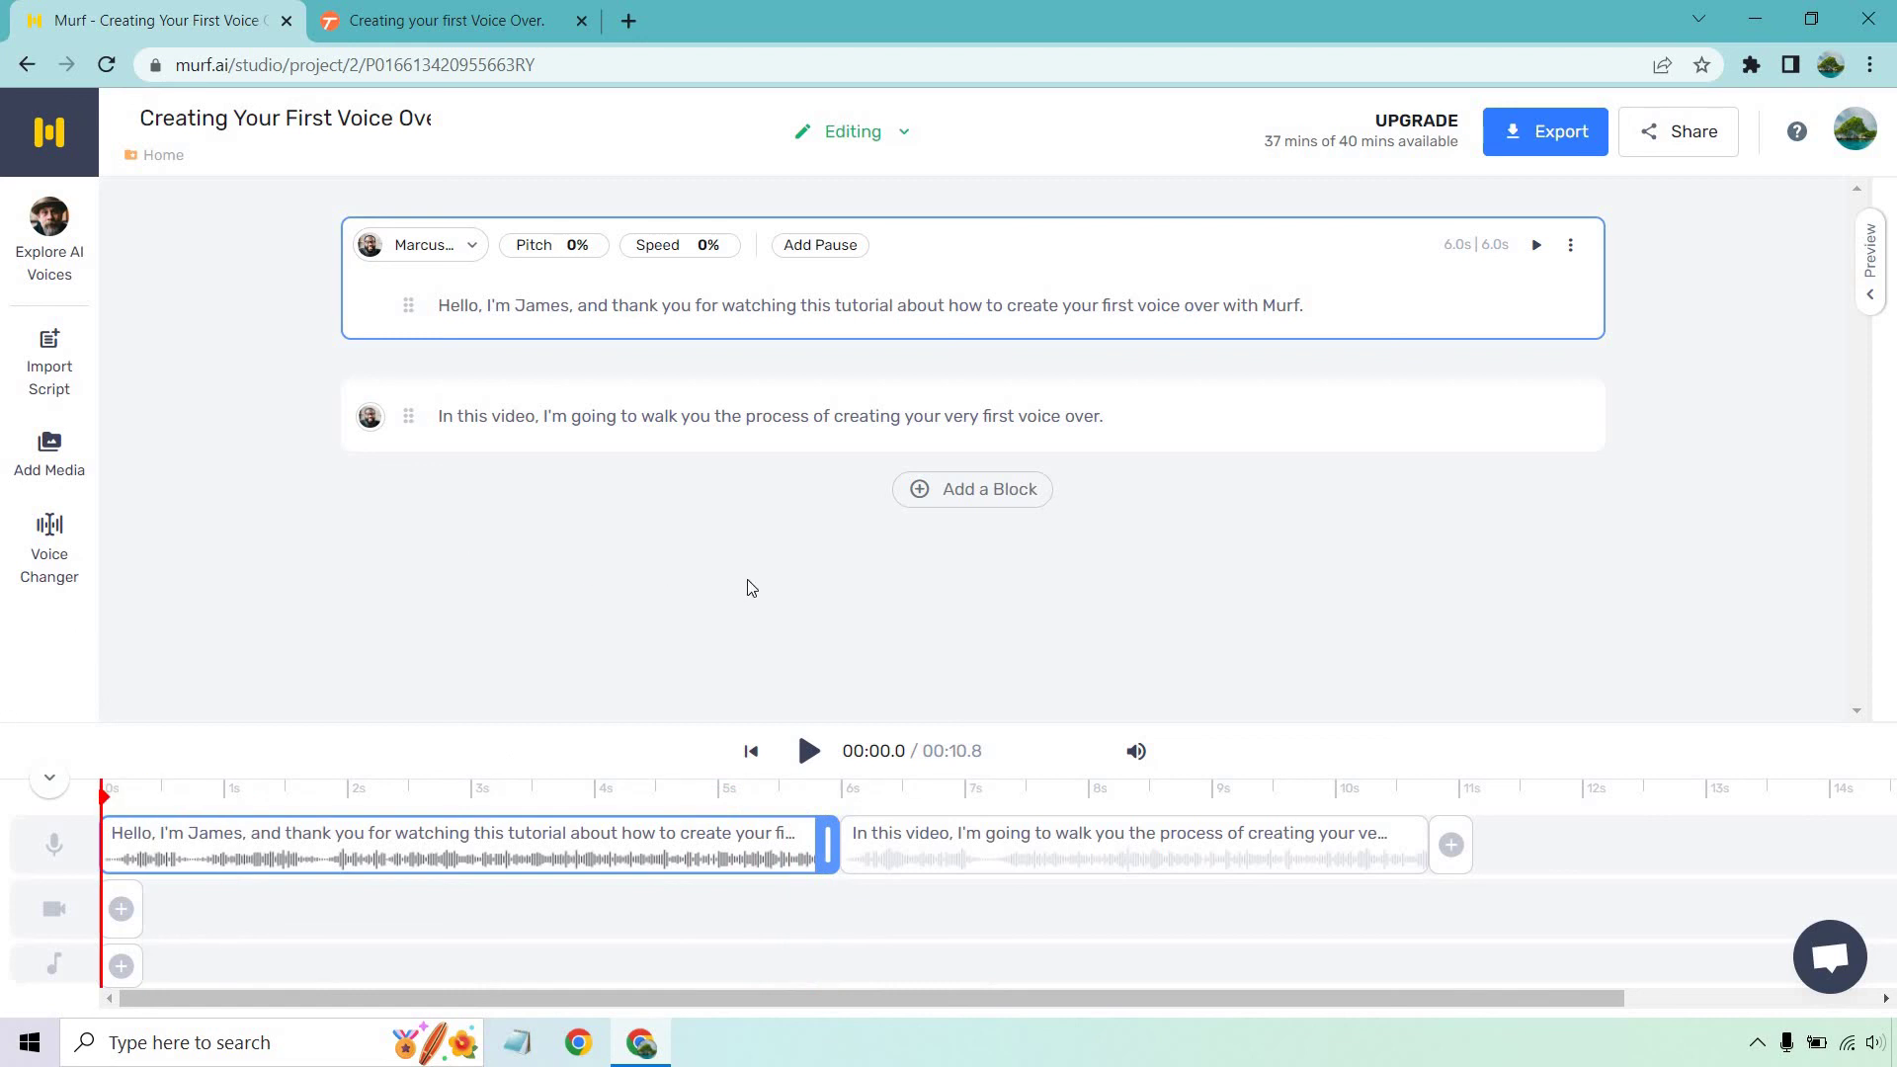
click(808, 751)
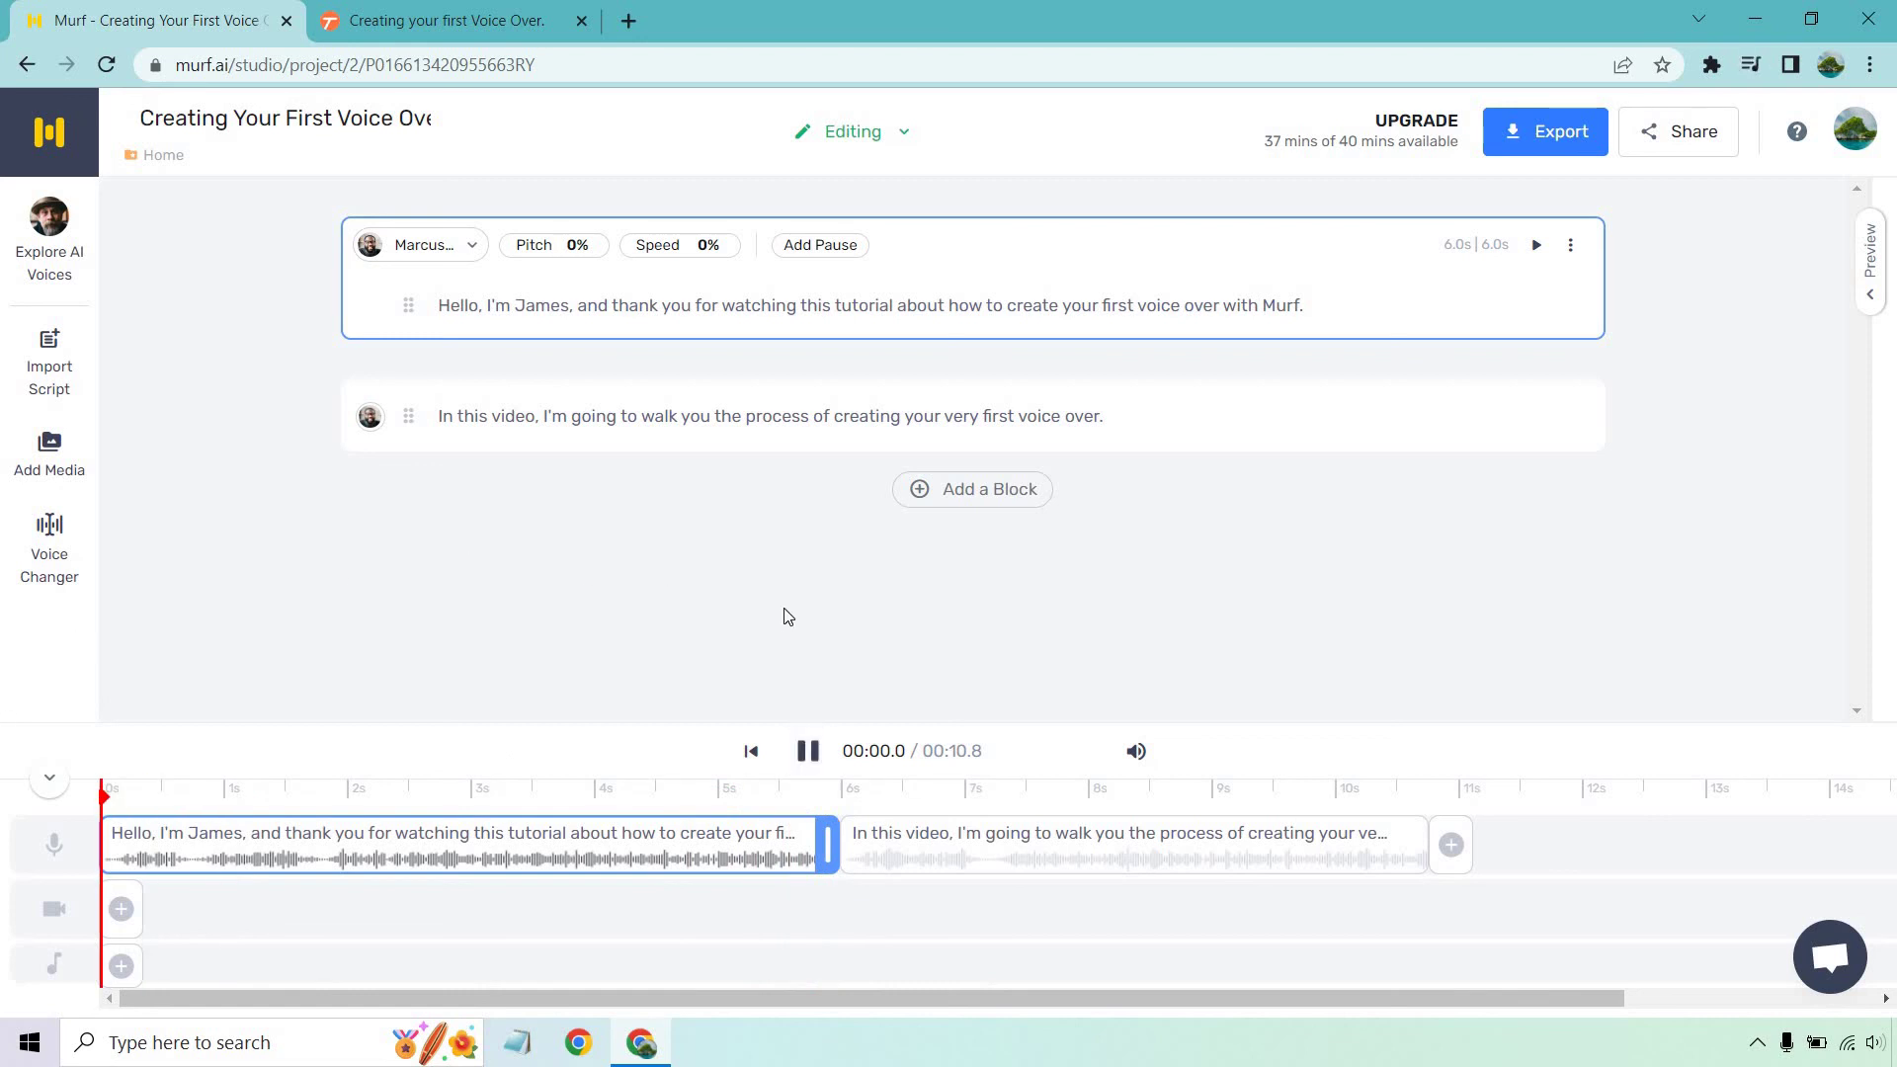